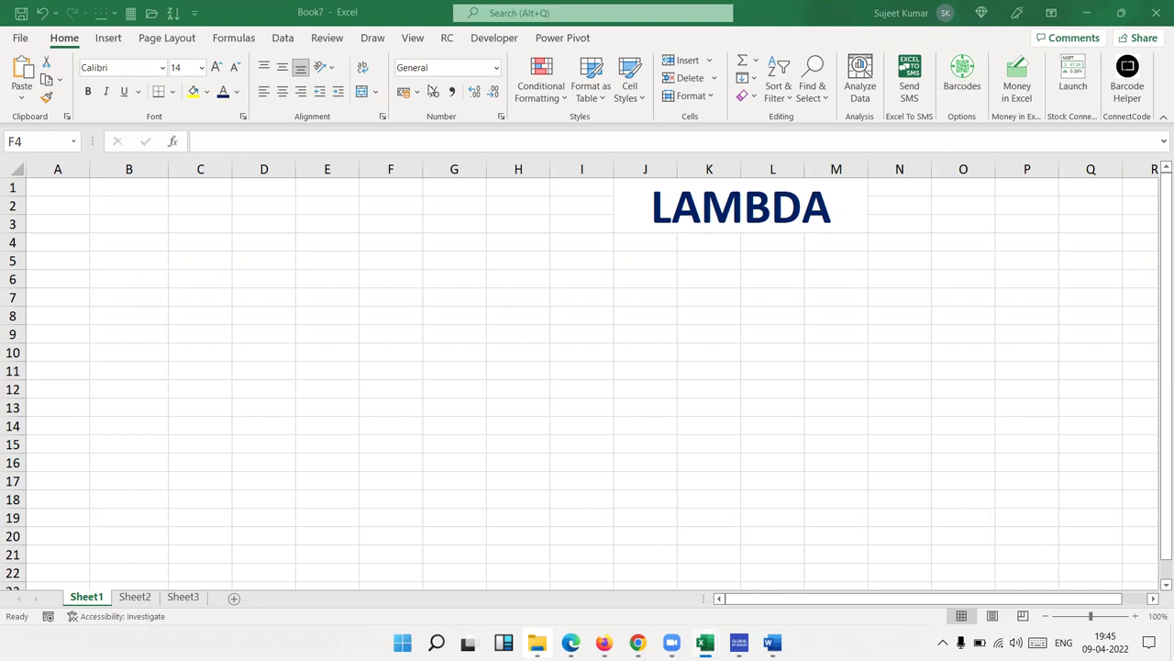
Show the Formulas ribbon commands for the blank LAMBDA workbook
{"action": "left_click", "coordinate": [235, 38]}
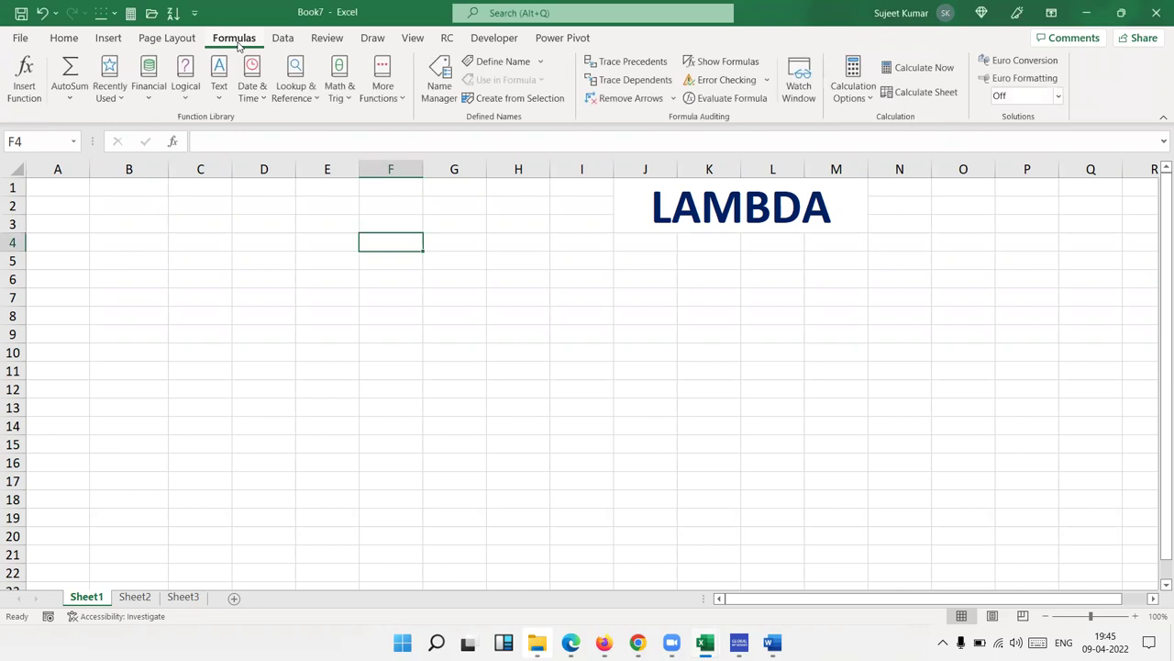
{"action": "left_click", "coordinate": [187, 90]}
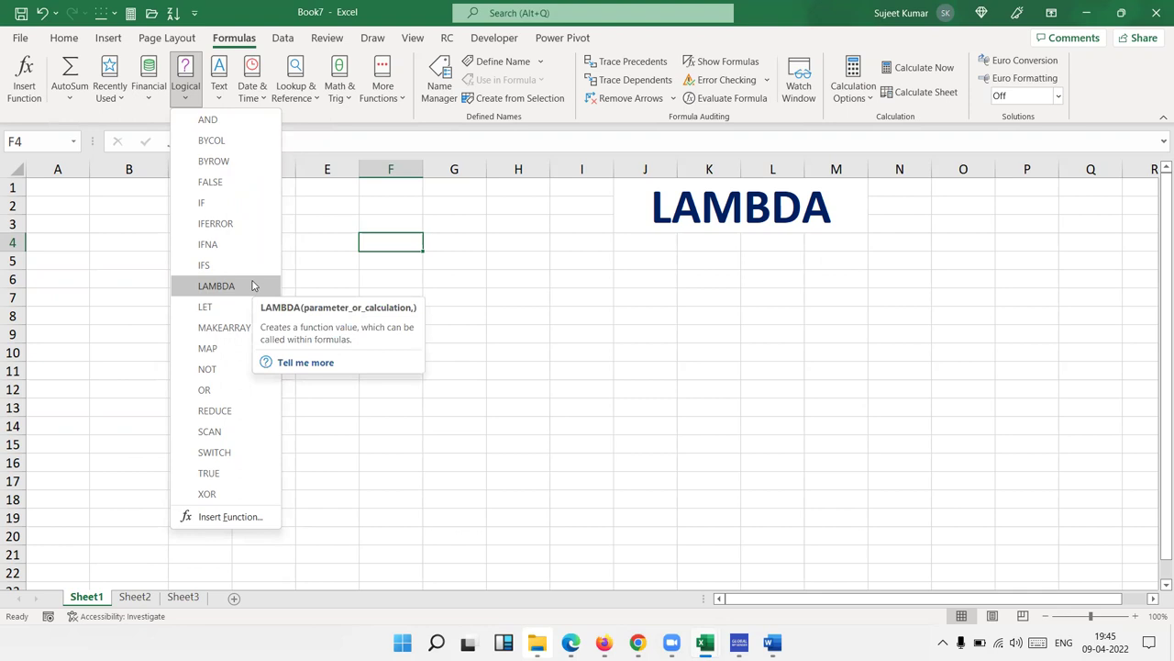
{"action": "key", "text": "Escape"}
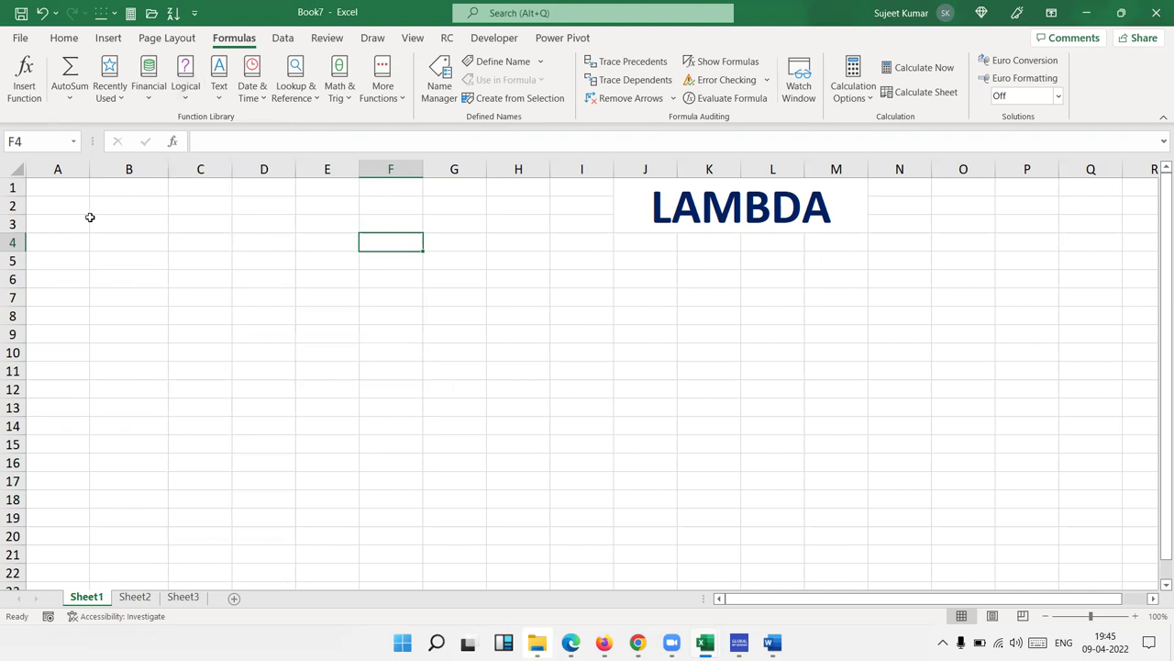
List the values 85, 25, 96, 25, 63 down cells A1:A5
{"action": "left_click", "coordinate": [74, 188]}
{"action": "type", "text": "85"}
{"action": "key", "text": "Return"}
{"action": "type", "text": "25"}
{"action": "key", "text": "Return"}
{"action": "type", "text": "96"}
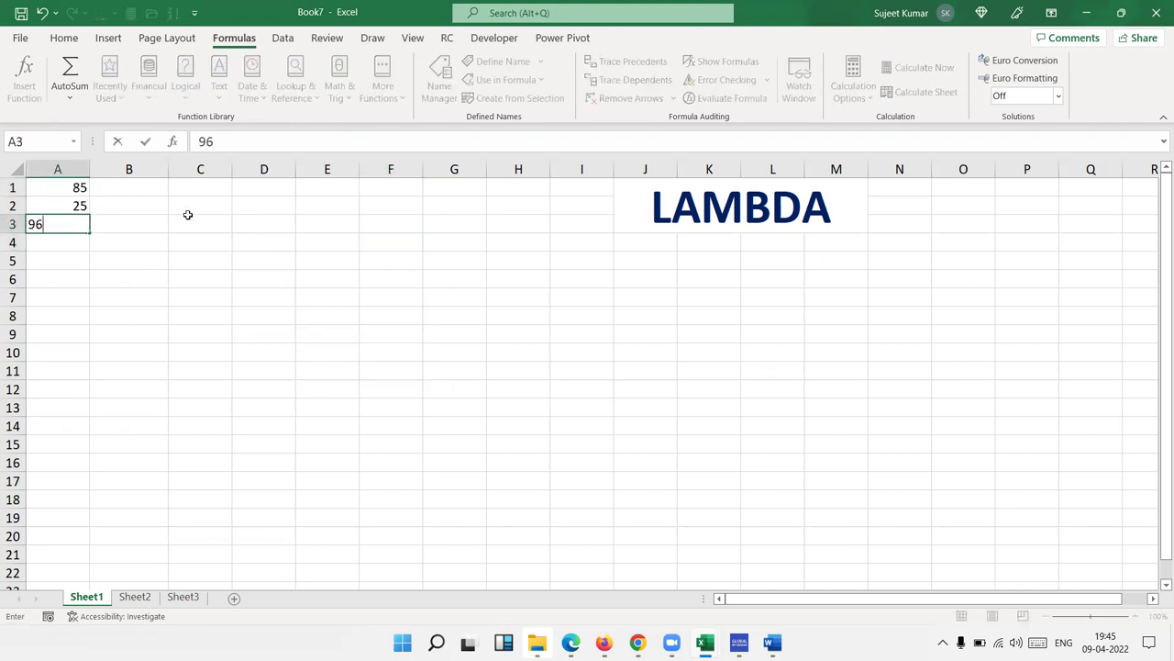
{"action": "key", "text": "Return"}
{"action": "type", "text": "25"}
{"action": "key", "text": "Return"}
{"action": "type", "text": "632"}
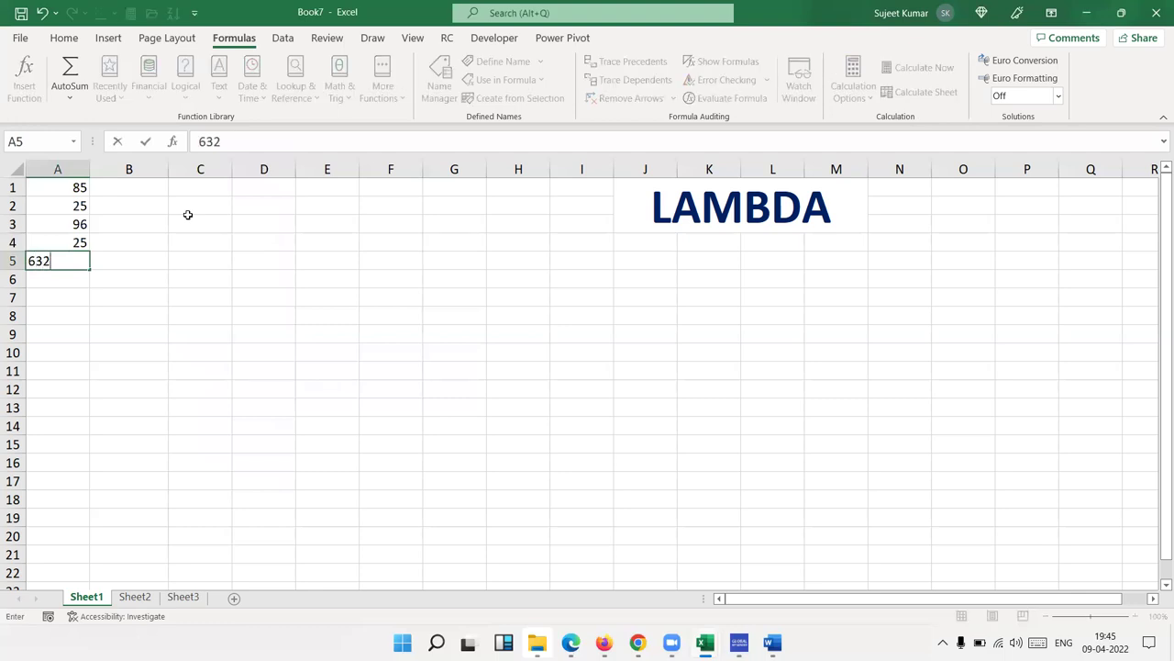
{"action": "key", "text": "BackSpace"}
{"action": "key", "text": "Return"}
{"action": "key", "text": "Up"}
{"action": "key", "text": "Up"}
{"action": "key", "text": "Up"}
{"action": "key", "text": "Up"}
{"action": "key", "text": "Up"}
Enter =LAMBDA(x,x*100)(A1) in B1, returning 8500
{"action": "key", "text": "Right"}
{"action": "type", "text": "="}
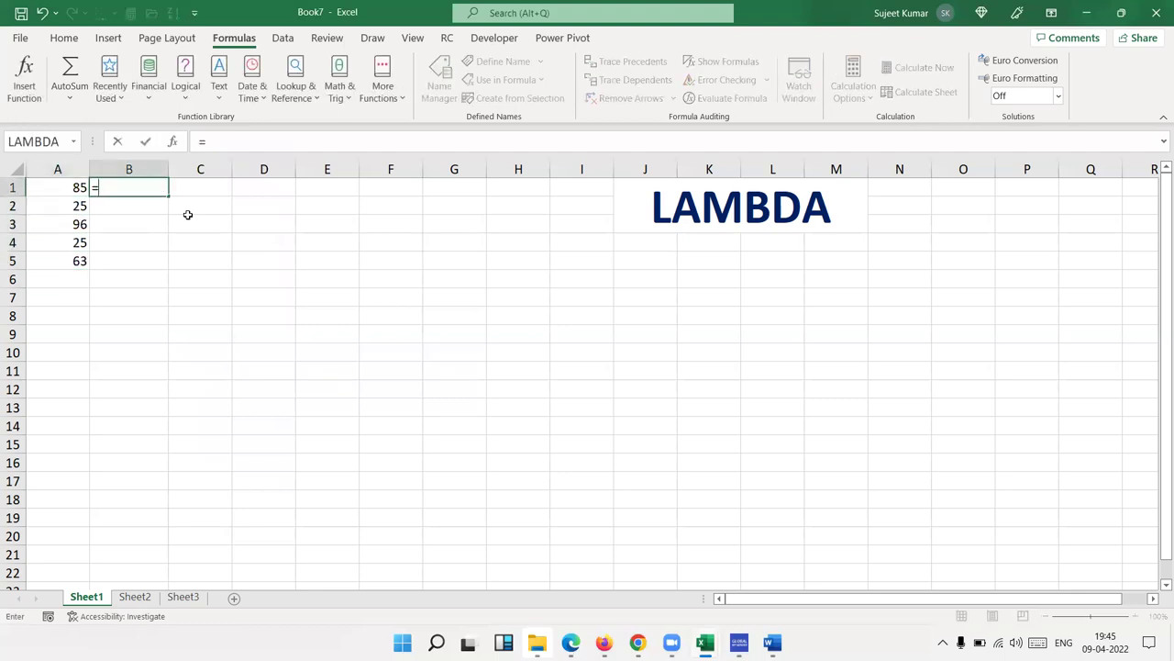
{"action": "type", "text": "la"}
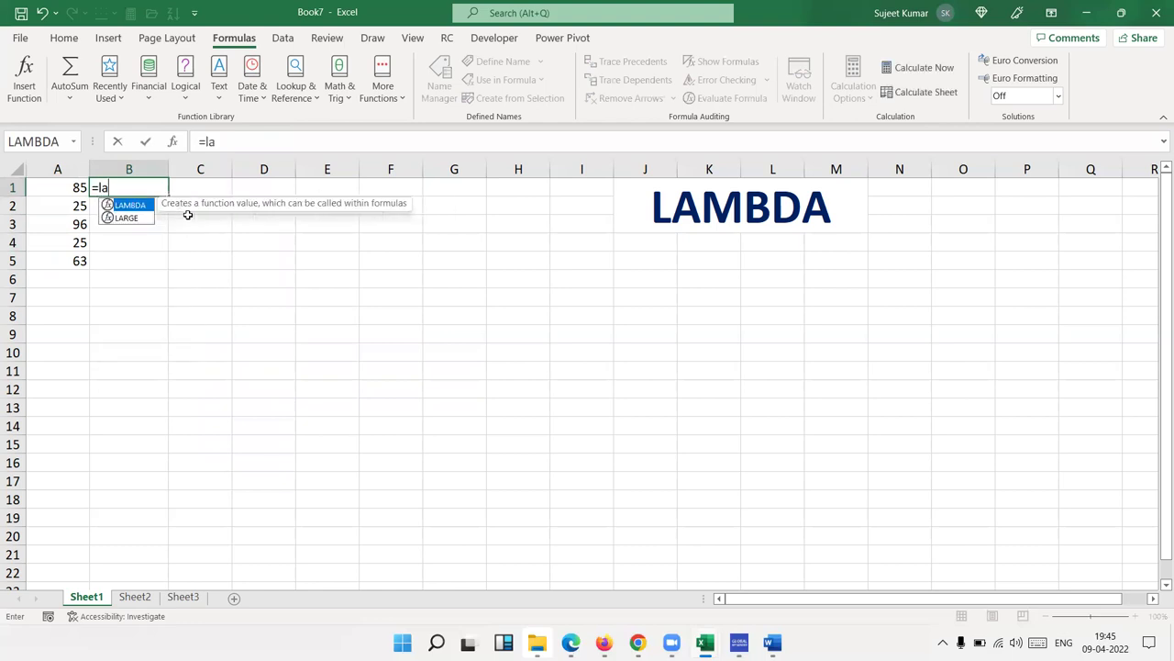
{"action": "key", "text": "Tab"}
{"action": "type", "text": "x"}
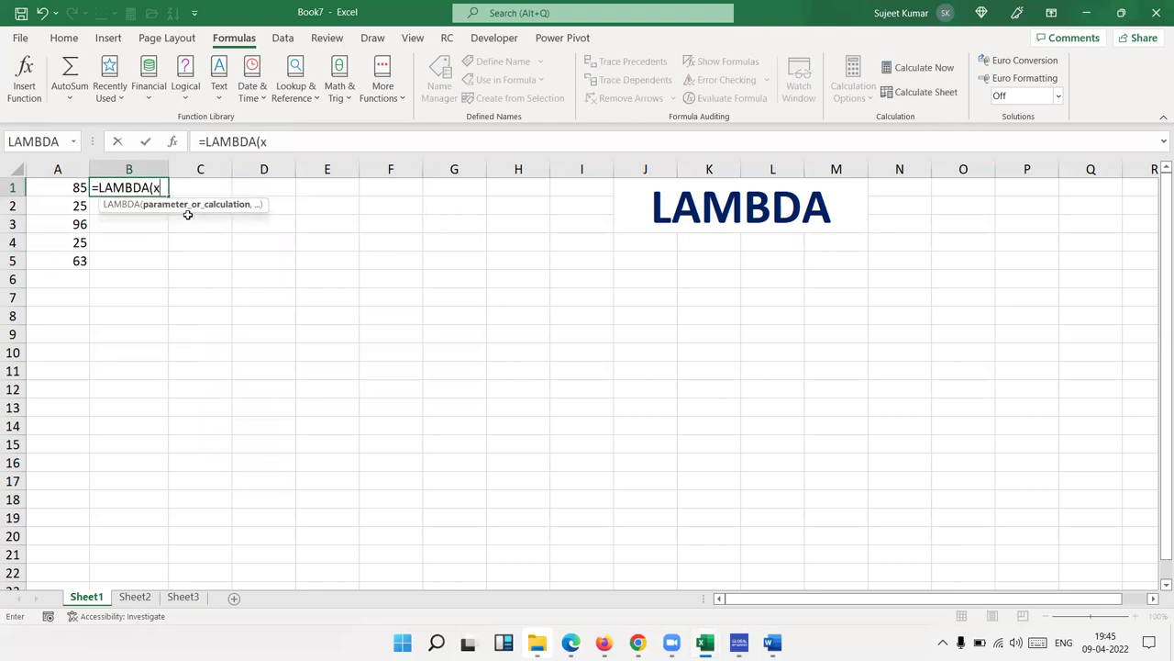
{"action": "type", "text": ",x*100)"}
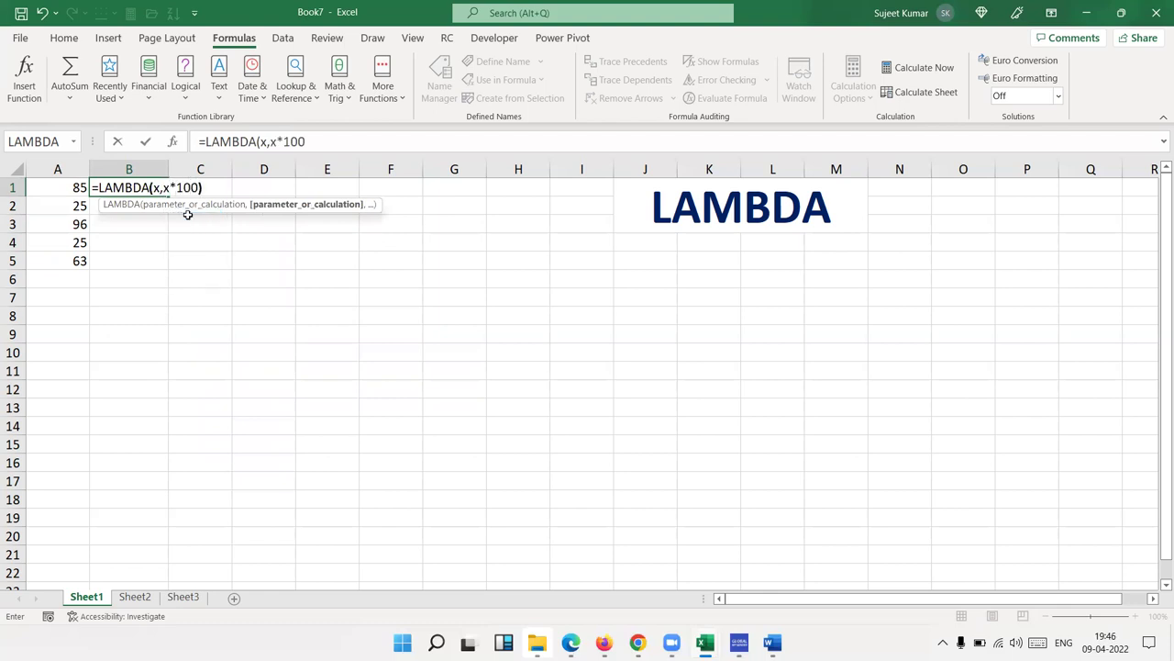
{"action": "type", "text": "("}
{"action": "left_click", "coordinate": [67, 187]}
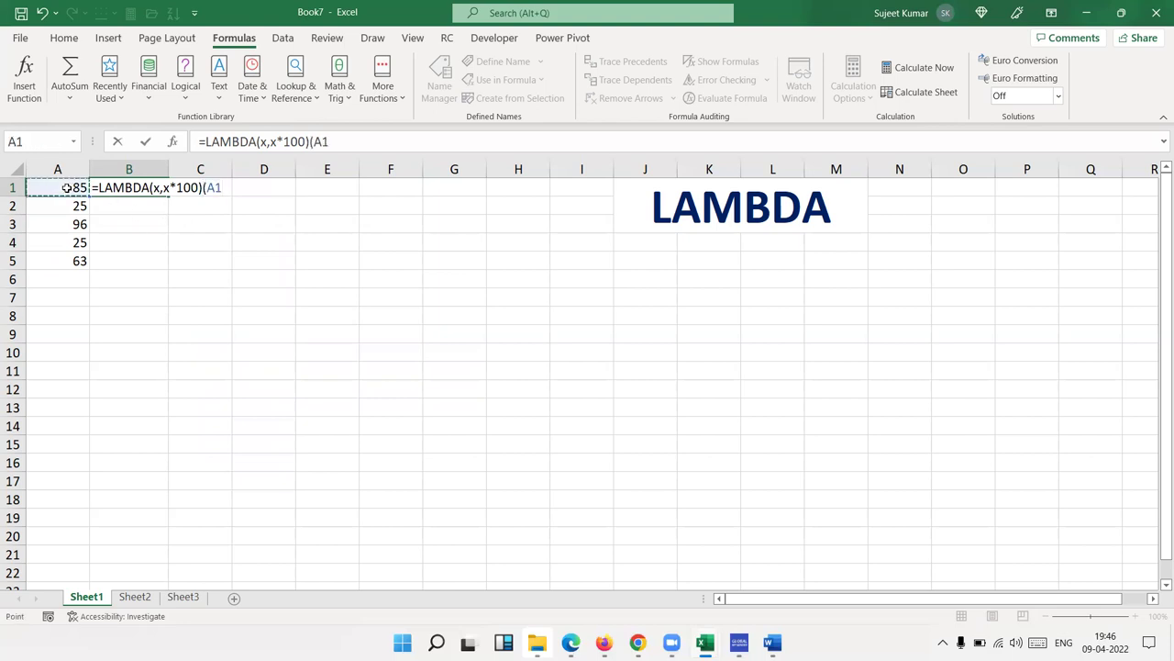
{"action": "type", "text": ")"}
{"action": "key", "text": "Return"}
{"action": "key", "text": "Up"}
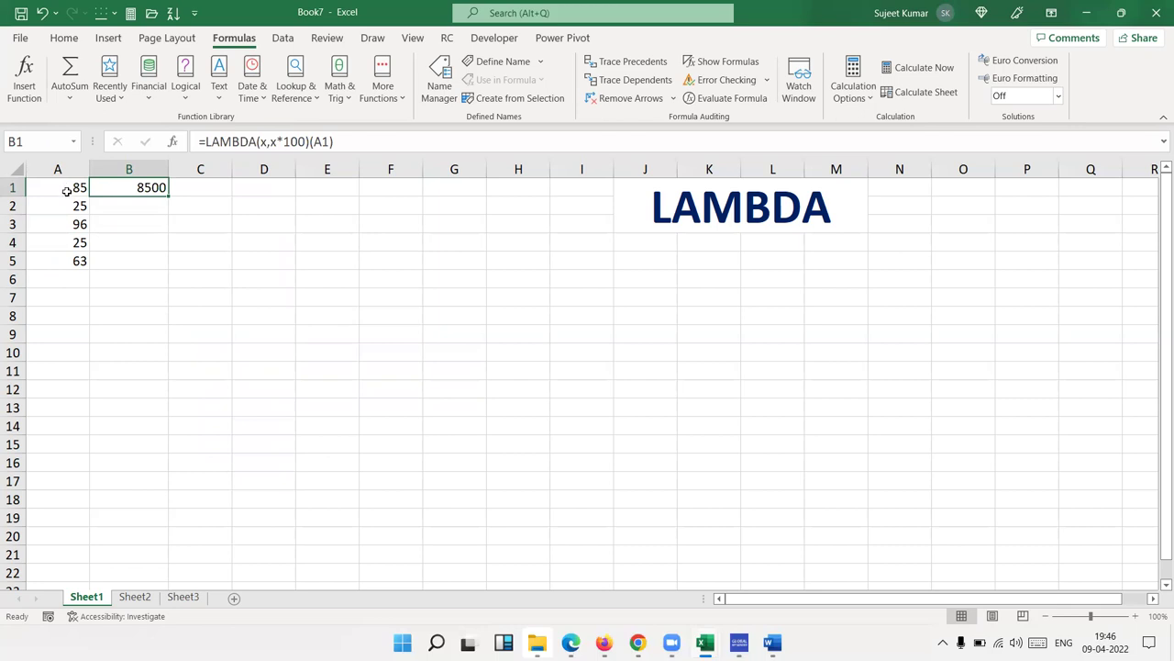
{"action": "key", "text": "Right"}
{"action": "key", "text": "Right"}
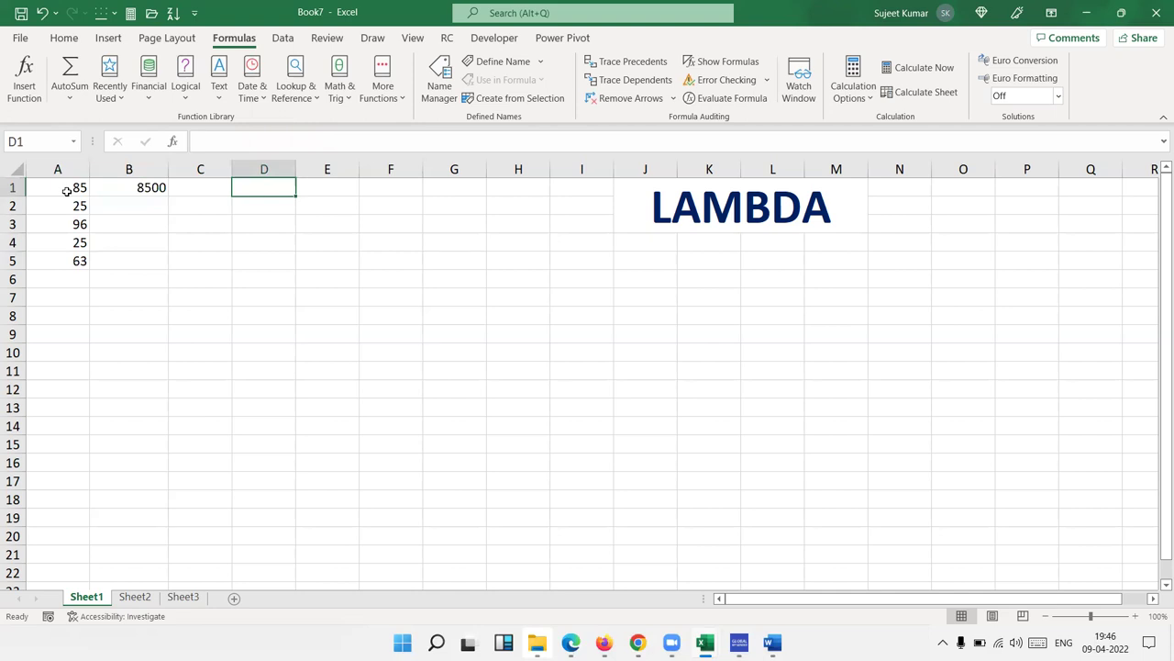
Enter headings Q1 and Q2 in D1:E1 with values 60 and 65 beneath them
{"action": "type", "text": "Q1"}
{"action": "key", "text": "Right"}
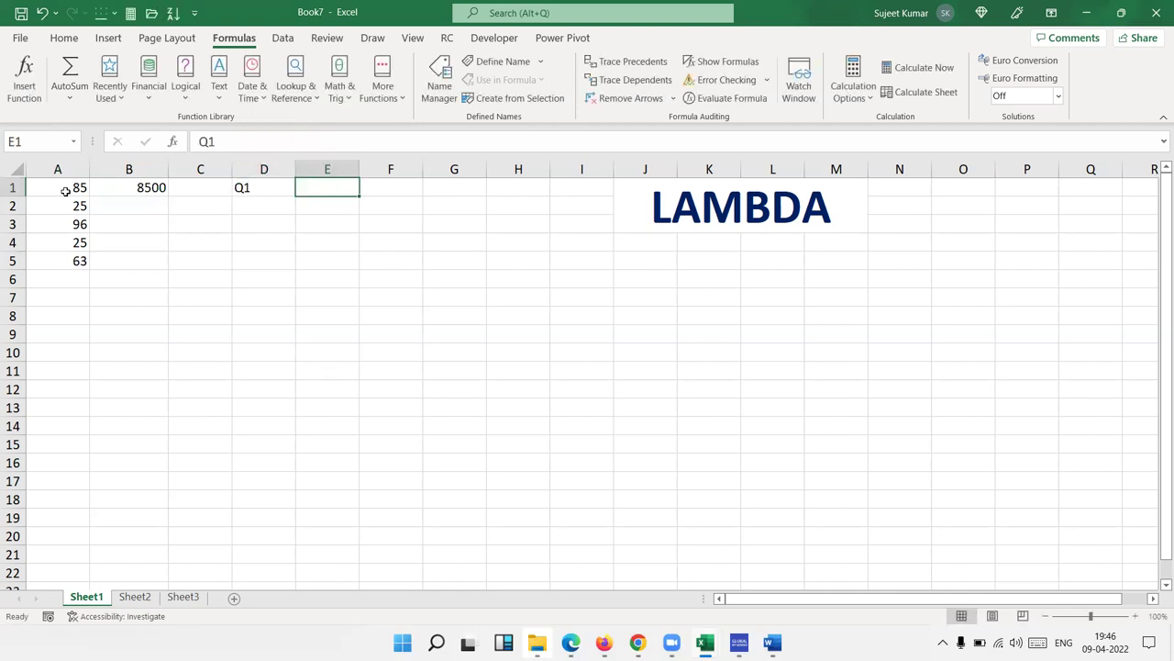
{"action": "type", "text": "Q20"}
{"action": "key", "text": "Return"}
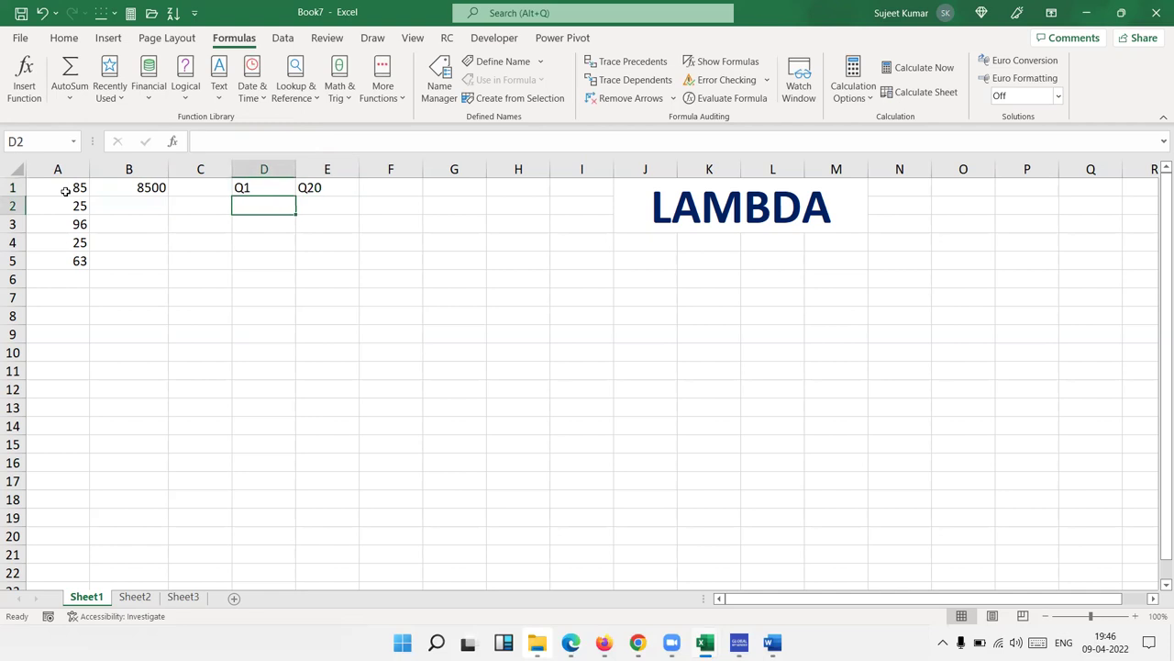
{"action": "type", "text": "60"}
{"action": "key", "text": "Right"}
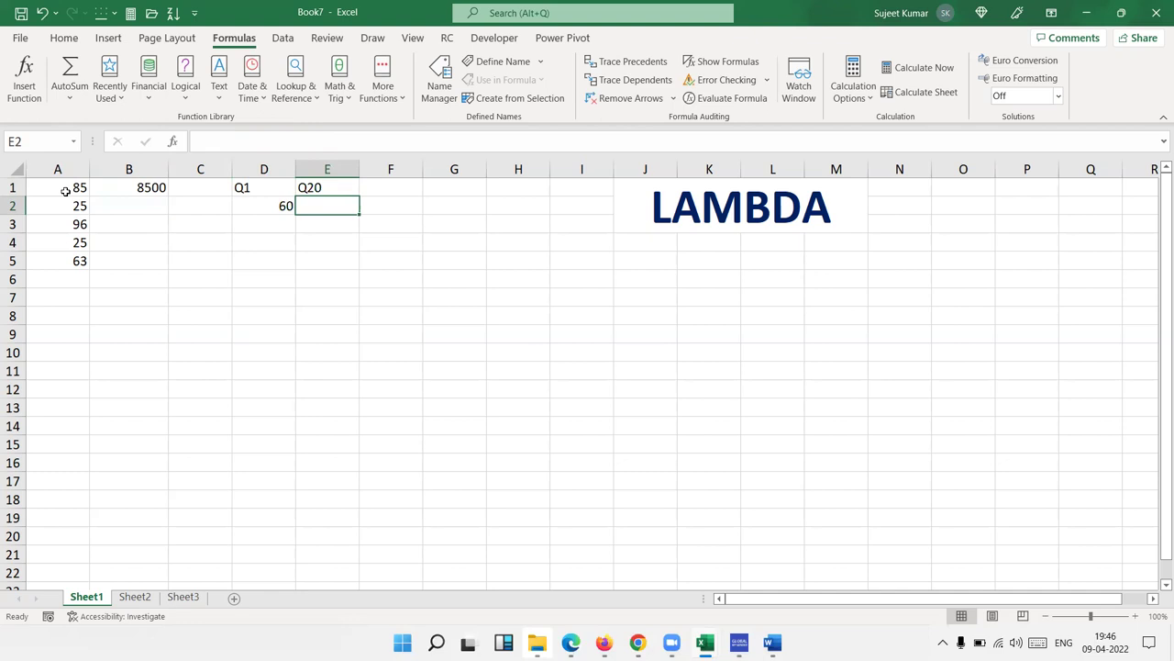
{"action": "key", "text": "Up"}
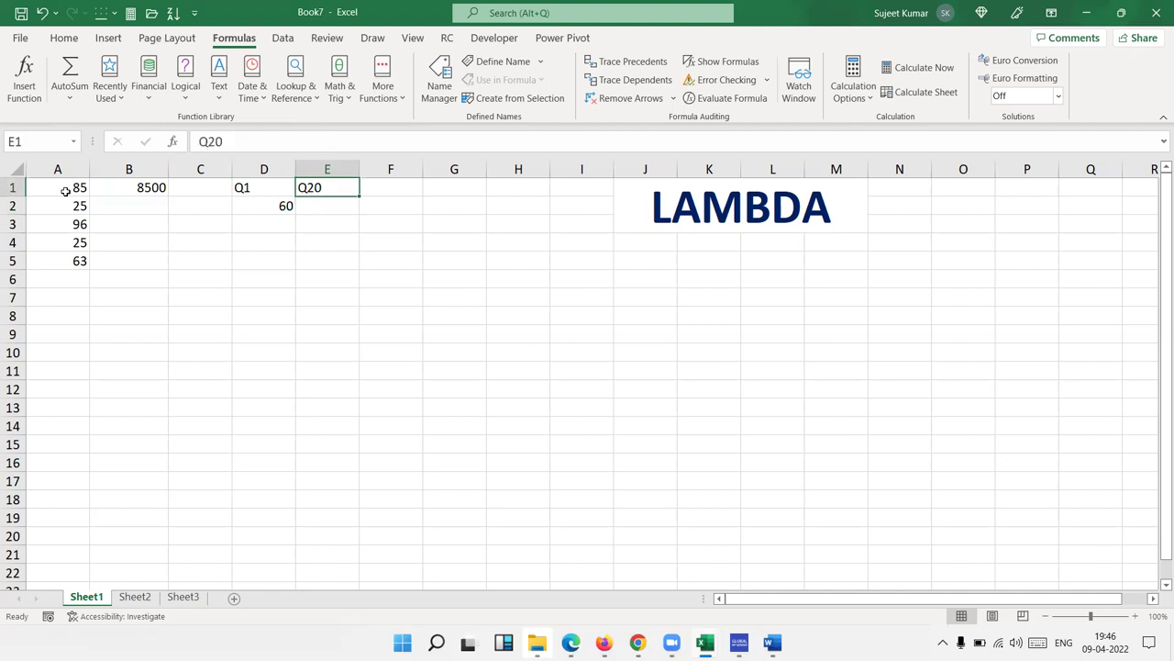
{"action": "key", "text": "F2"}
{"action": "key", "text": "BackSpace"}
{"action": "key", "text": "Return"}
{"action": "type", "text": "65"}
{"action": "key", "text": "Right"}
Label F1 as GR and enter the growth formula =(E2-D2)/D2 in F2
{"action": "key", "text": "Up"}
{"action": "type", "text": "GR"}
{"action": "key", "text": "Return"}
{"action": "type", "text": "="}
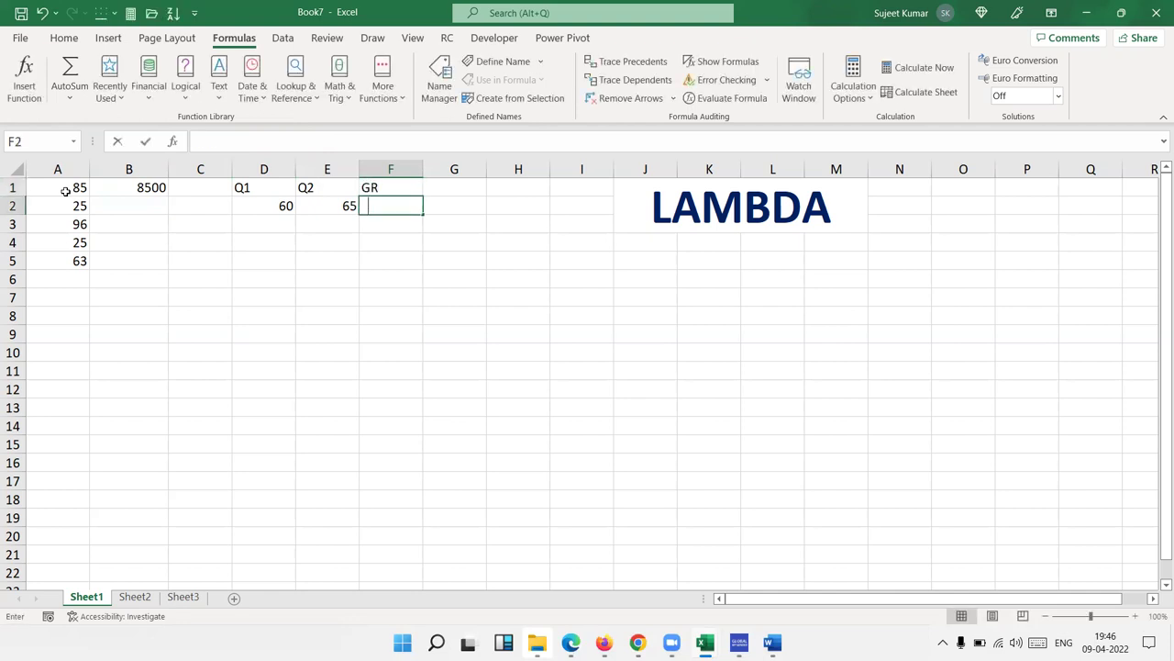
{"action": "type", "text": "("}
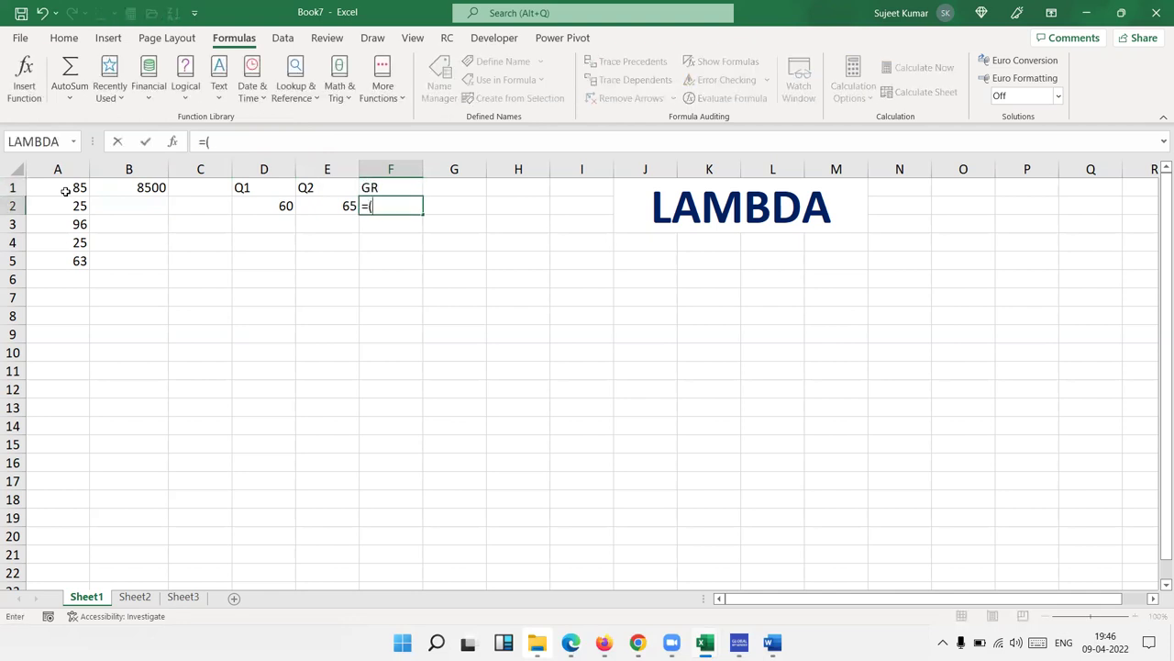
{"action": "key", "text": "Left"}
{"action": "type", "text": "-"}
{"action": "key", "text": "Left"}
{"action": "key", "text": "Left"}
{"action": "type", "text": ")/"}
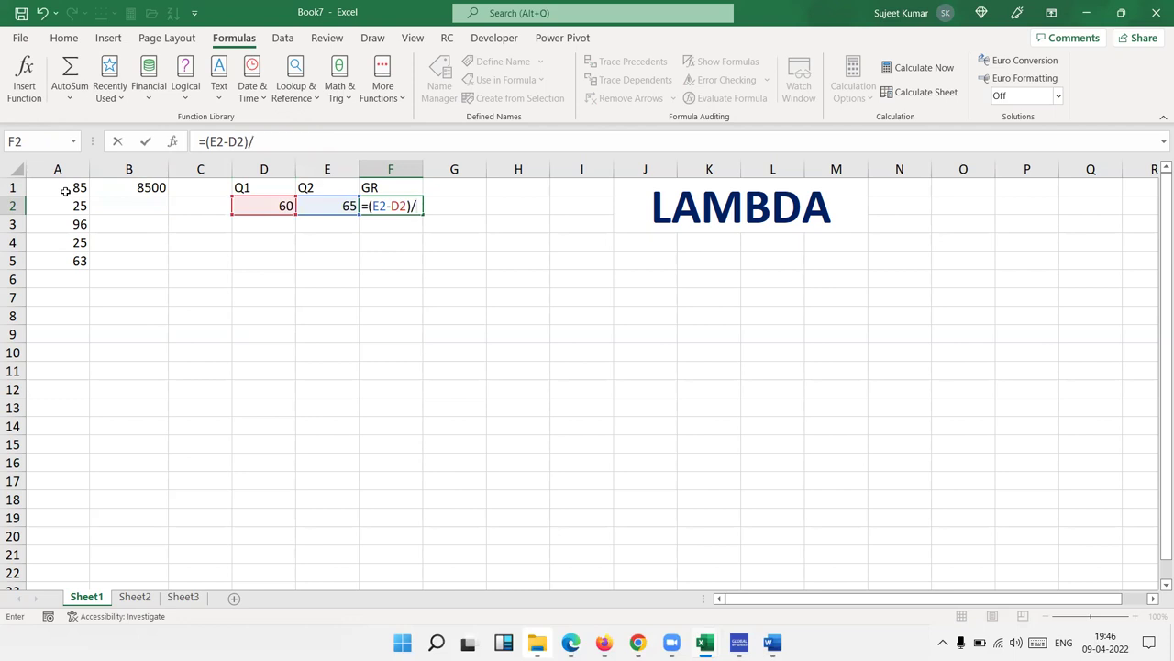
{"action": "key", "text": "Left"}
{"action": "key", "text": "Left"}
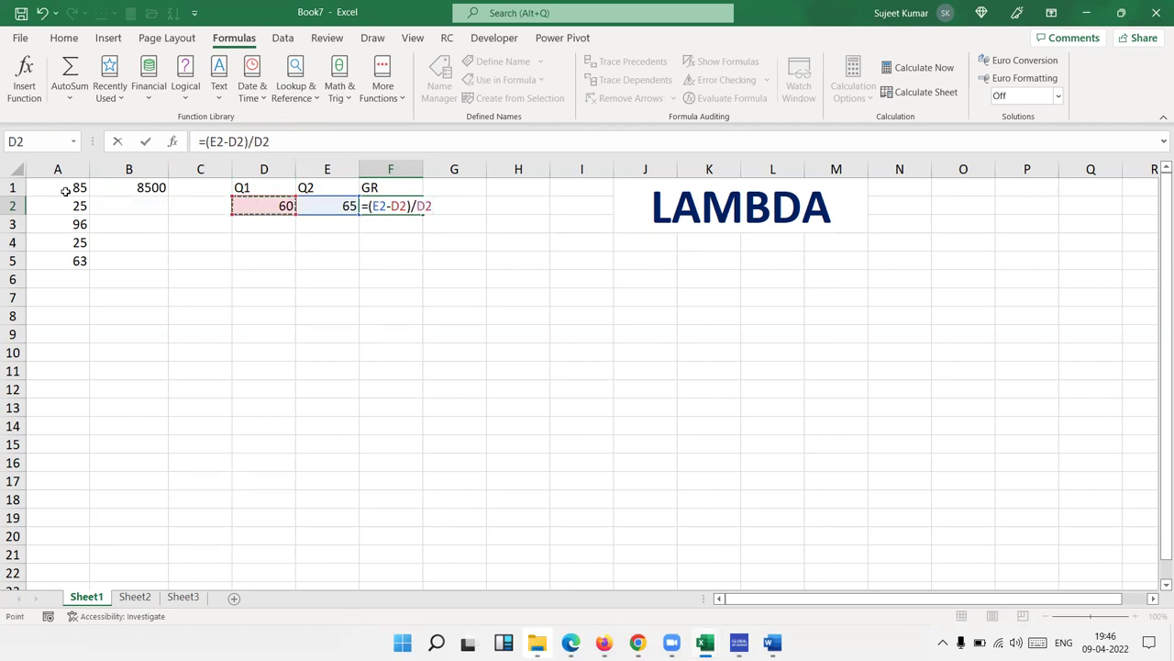
{"action": "key", "text": "Return"}
{"action": "key", "text": "Up"}
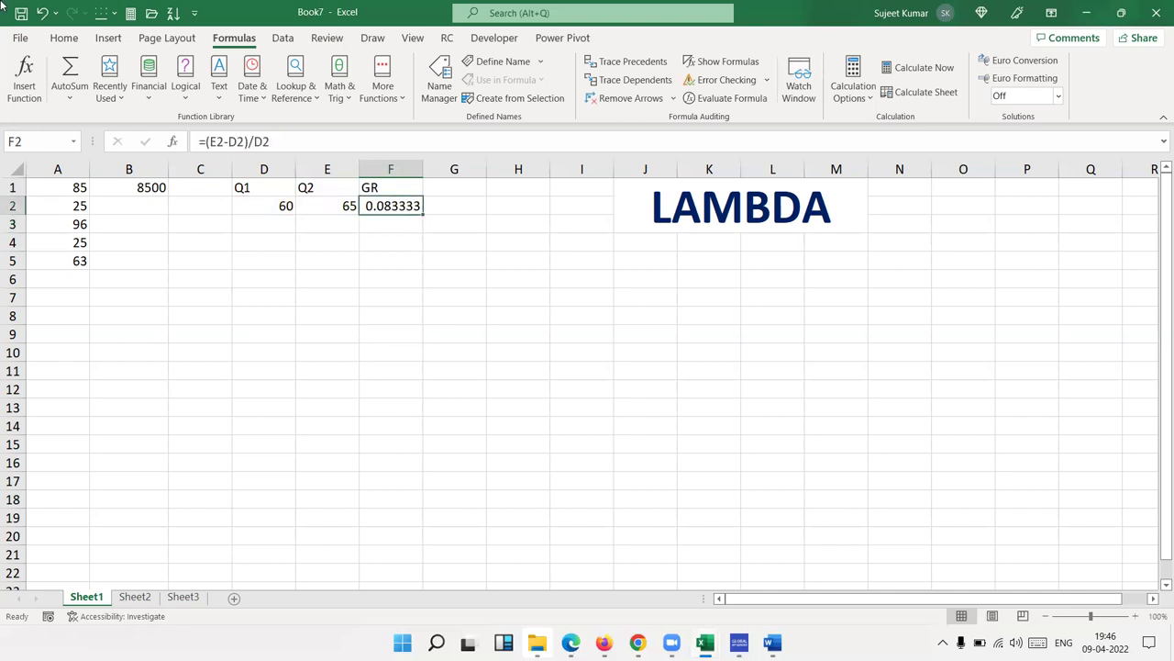
Format F2 with Percent Style so it shows 8%
{"action": "left_click", "coordinate": [66, 40]}
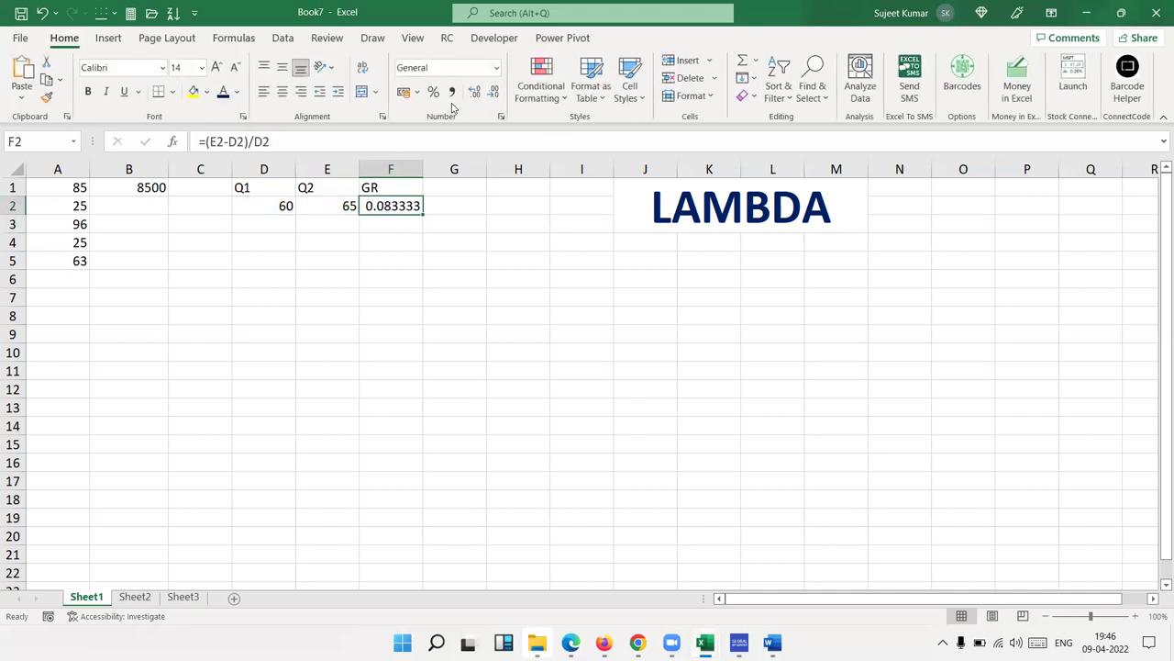
{"action": "left_click", "coordinate": [433, 92]}
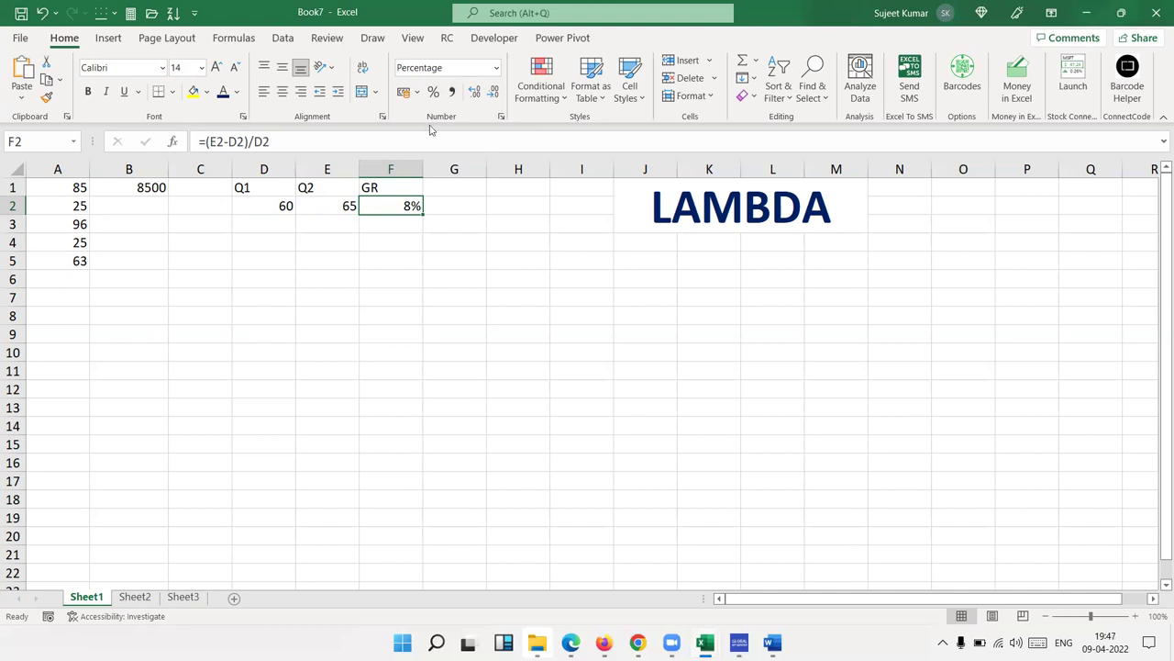
{"action": "left_click", "coordinate": [229, 41]}
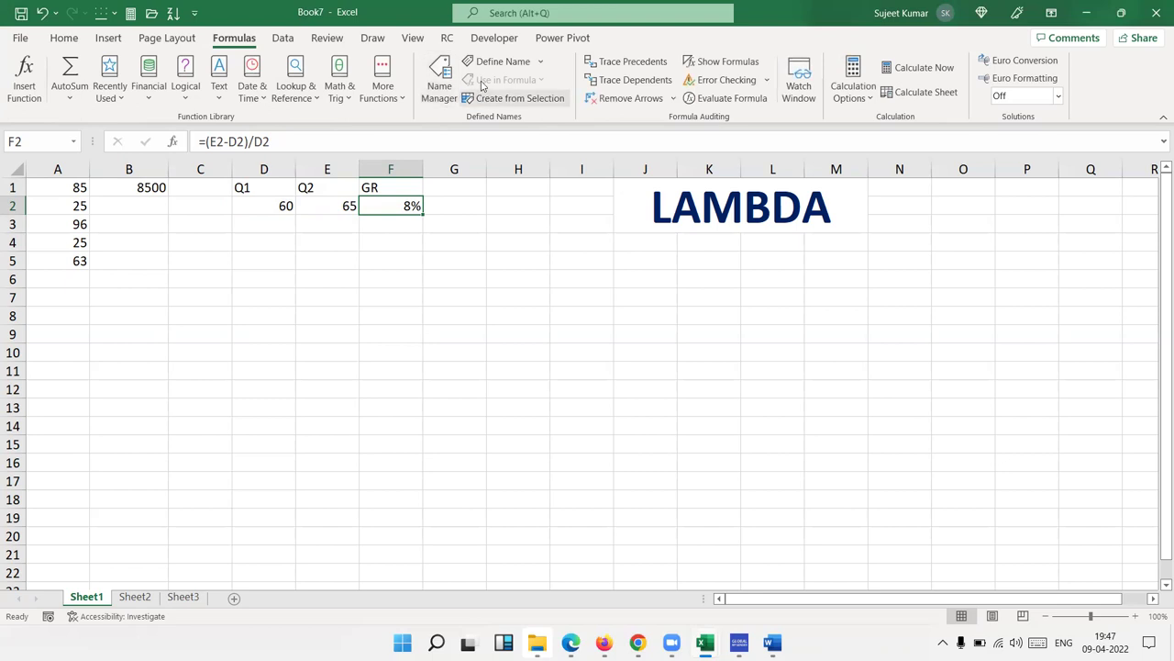
Define a workbook-scoped name GR referring to =(E2-D2)/D2
{"action": "left_click", "coordinate": [500, 61]}
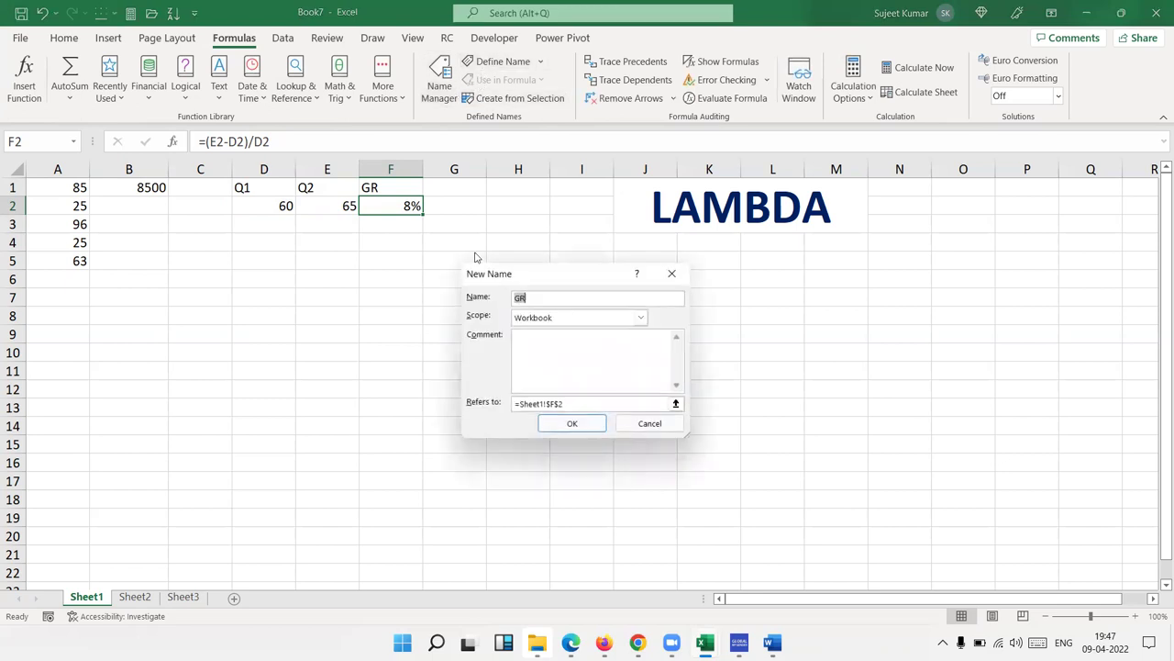
{"action": "left_click_drag", "start_coordinate": [582, 404], "coordinate": [495, 404]}
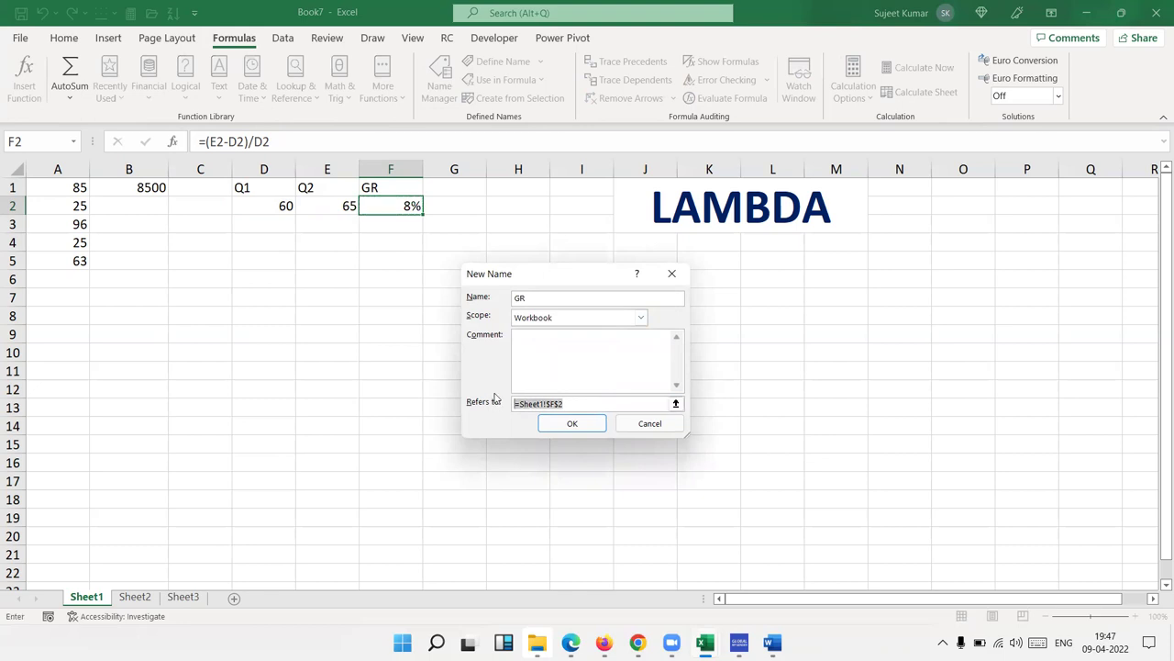
{"action": "type", "text": "="}
{"action": "type", "text": "e"}
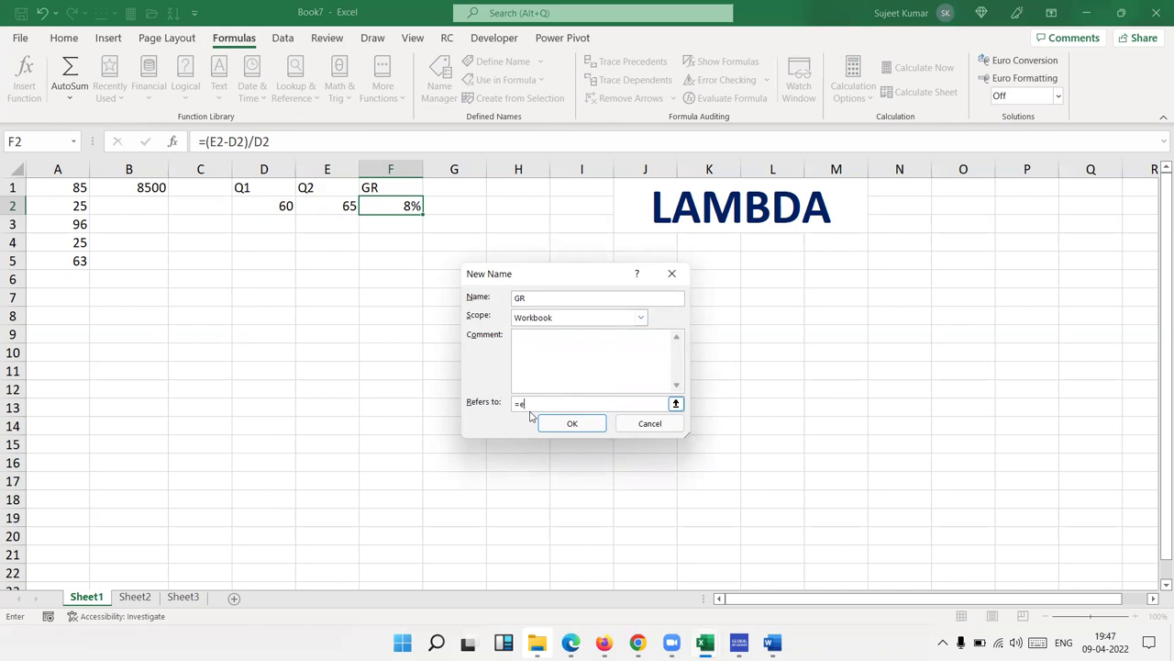
{"action": "type", "text": "(e2"}
{"action": "type", "text": "-d2"}
{"action": "type", "text": "/"}
{"action": "type", "text": "d2"}
{"action": "left_click", "coordinate": [561, 428]}
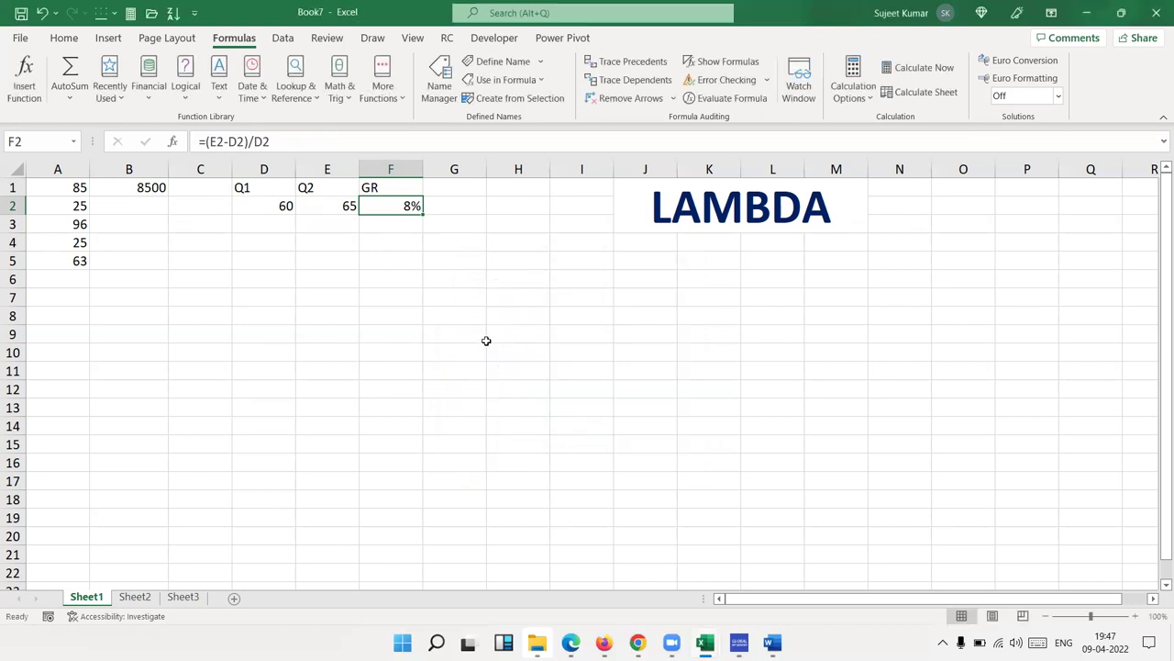
Replace F2's formula with =GR
{"action": "type", "text": "=gr"}
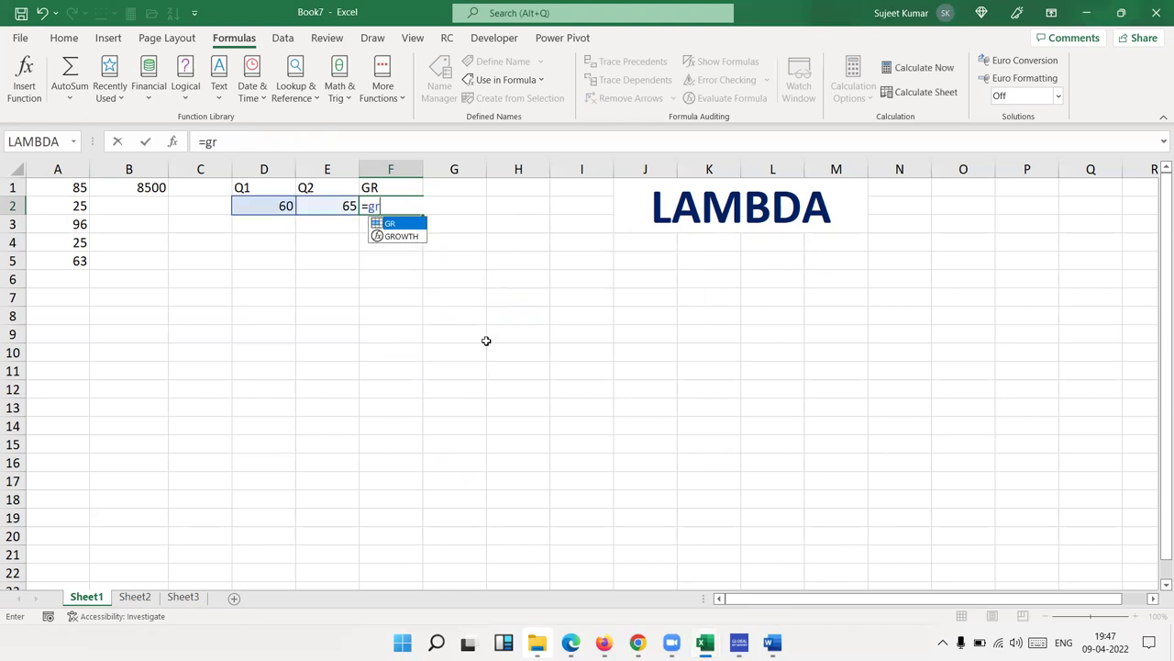
{"action": "key", "text": "Return"}
{"action": "key", "text": "Up"}
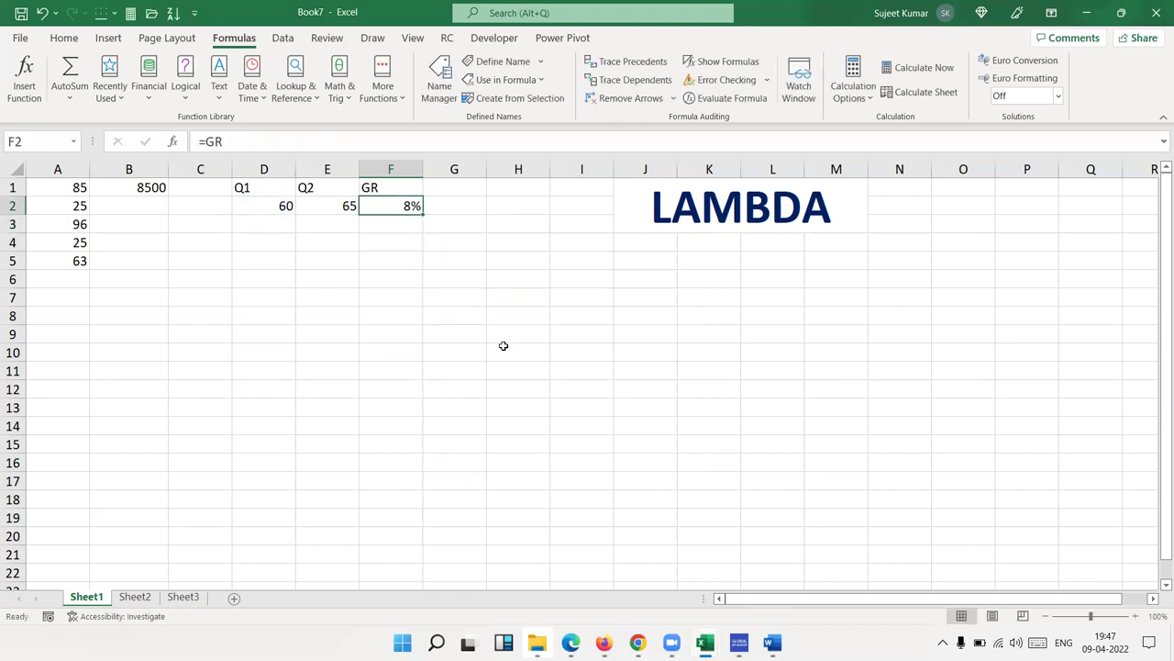
Copy the Q1/Q2 headings to H8:I8 and enter 85 and 65 in H9:I9
{"action": "left_click_drag", "start_coordinate": [264, 189], "coordinate": [306, 188]}
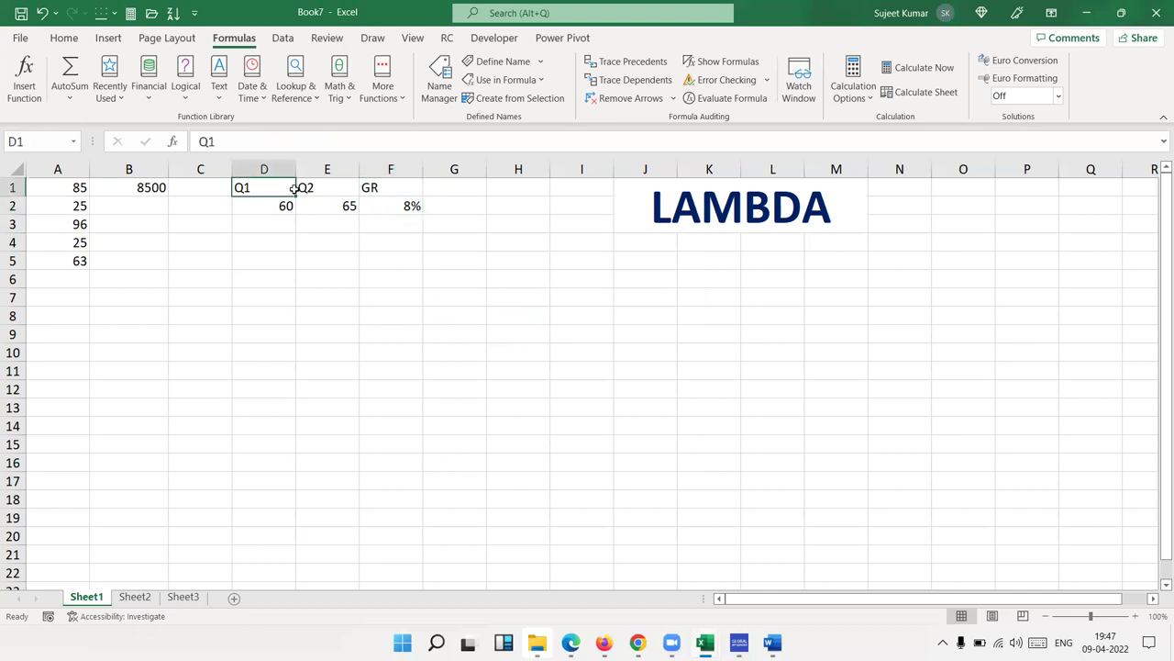
{"action": "key", "text": "ctrl+c"}
{"action": "left_click", "coordinate": [491, 310]}
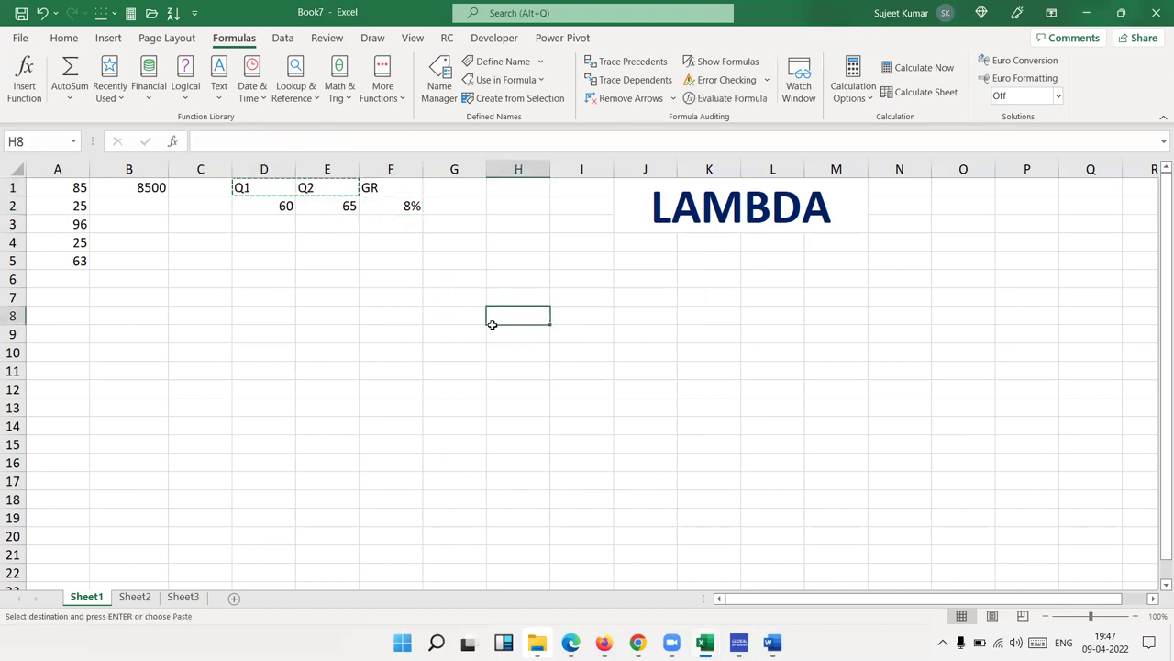
{"action": "key", "text": "ctrl+v"}
{"action": "left_click", "coordinate": [499, 336]}
{"action": "type", "text": "85"}
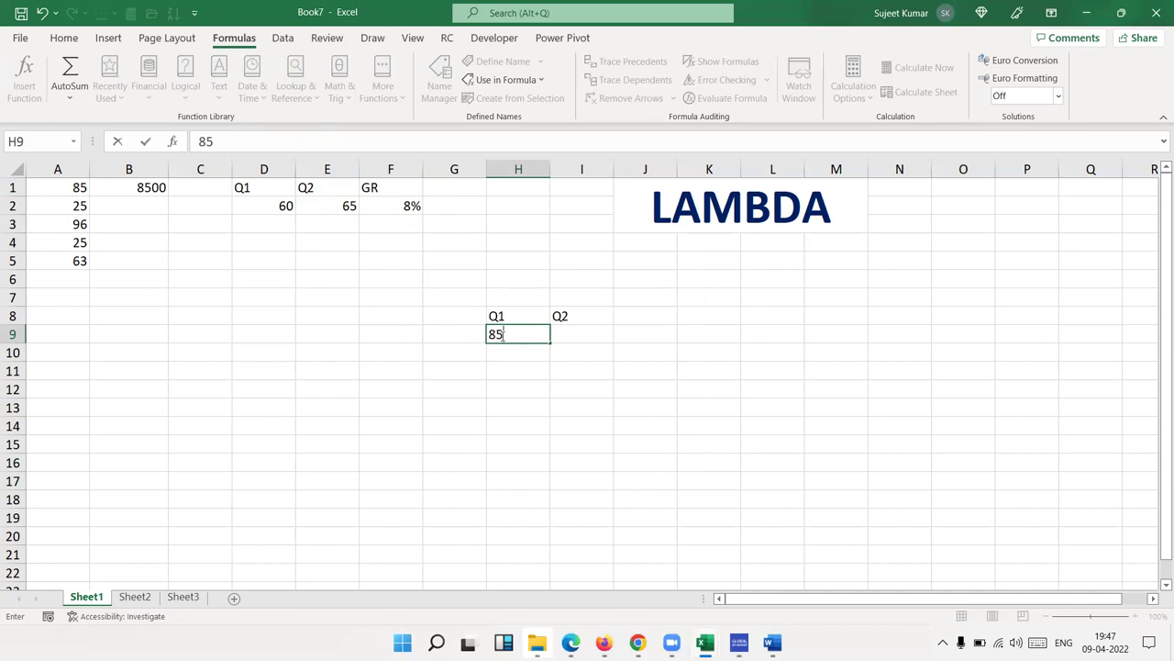
{"action": "key", "text": "Tab"}
{"action": "type", "text": "5"}
{"action": "key", "text": "Tab"}
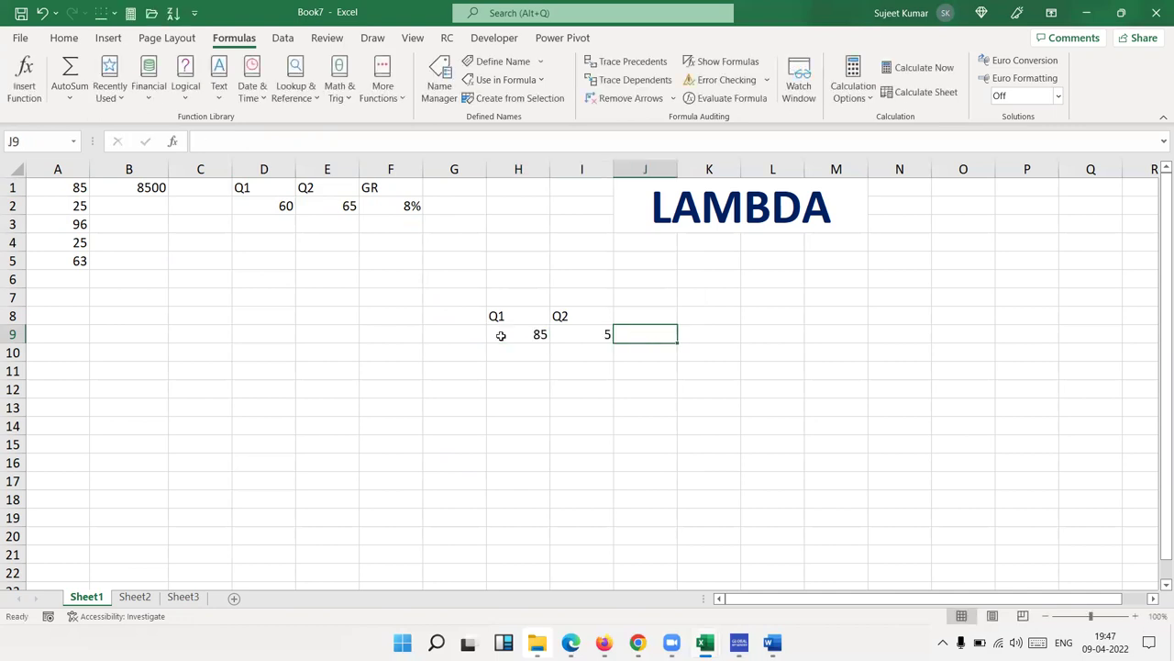
{"action": "key", "text": "Left"}
{"action": "type", "text": "65"}
{"action": "key", "text": "Tab"}
Enter =GR in J9, which returns -0.23529
{"action": "type", "text": "=gr"}
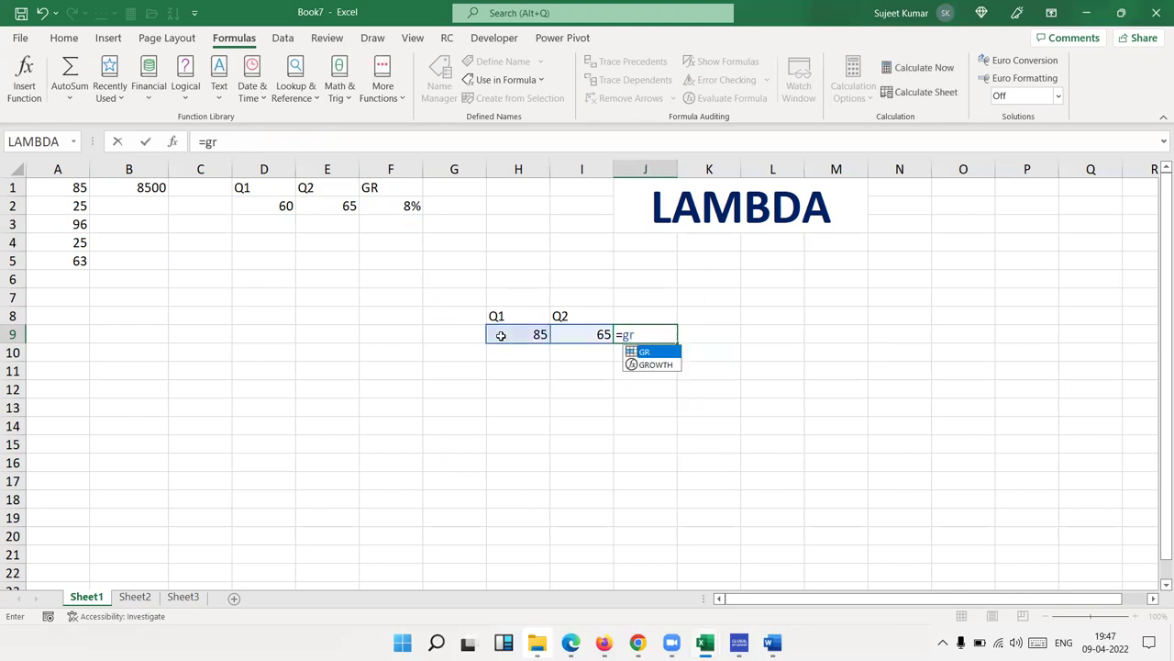
{"action": "key", "text": "Return"}
{"action": "key", "text": "Up"}
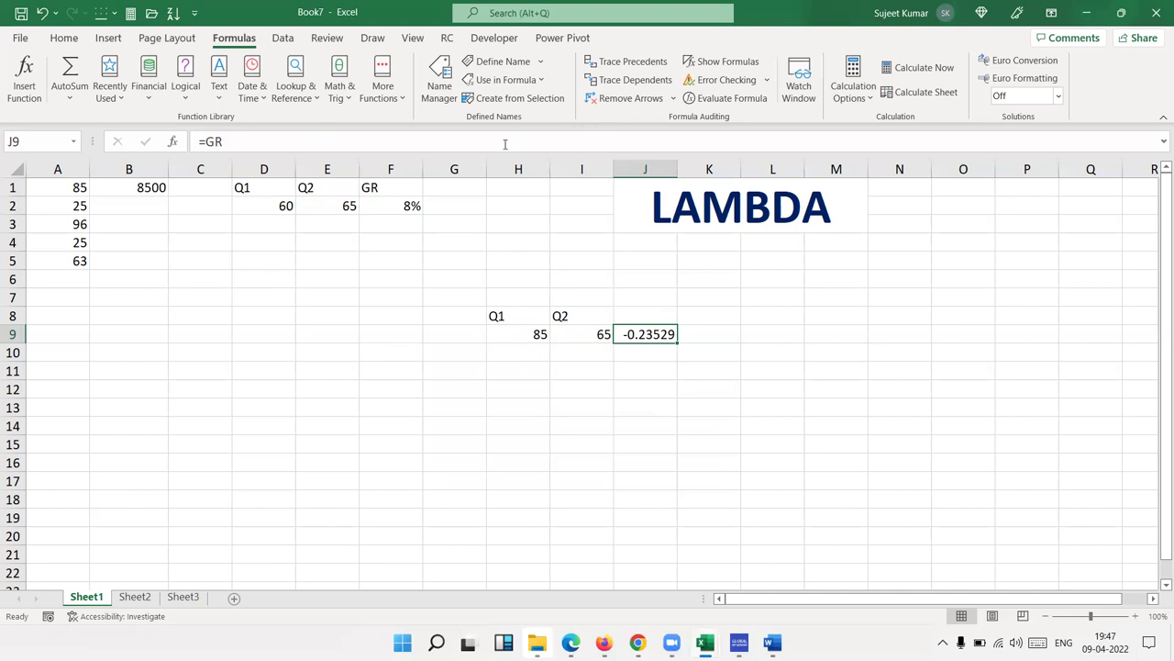
{"action": "left_click", "coordinate": [147, 600]}
On Sheet2, enter 85 and 65 in C7:D7 and =GR in E7, giving #DIV/0!
{"action": "left_click", "coordinate": [185, 297]}
{"action": "type", "text": "85"}
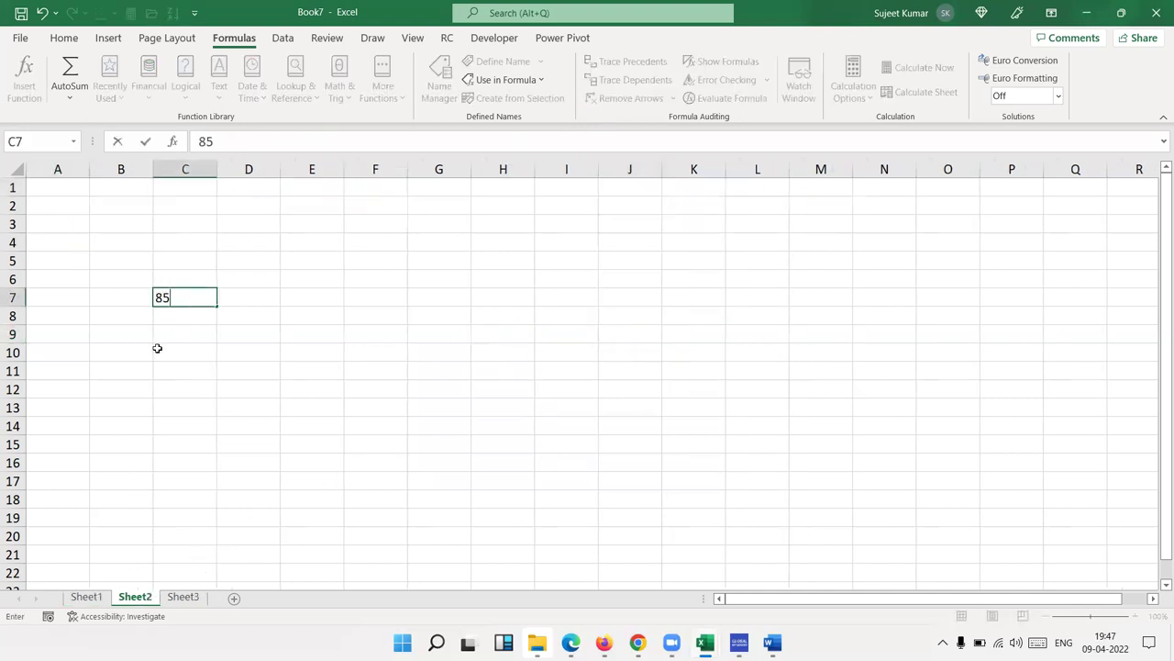
{"action": "key", "text": "Tab"}
{"action": "type", "text": "65"}
{"action": "key", "text": "Return"}
{"action": "key", "text": "Up"}
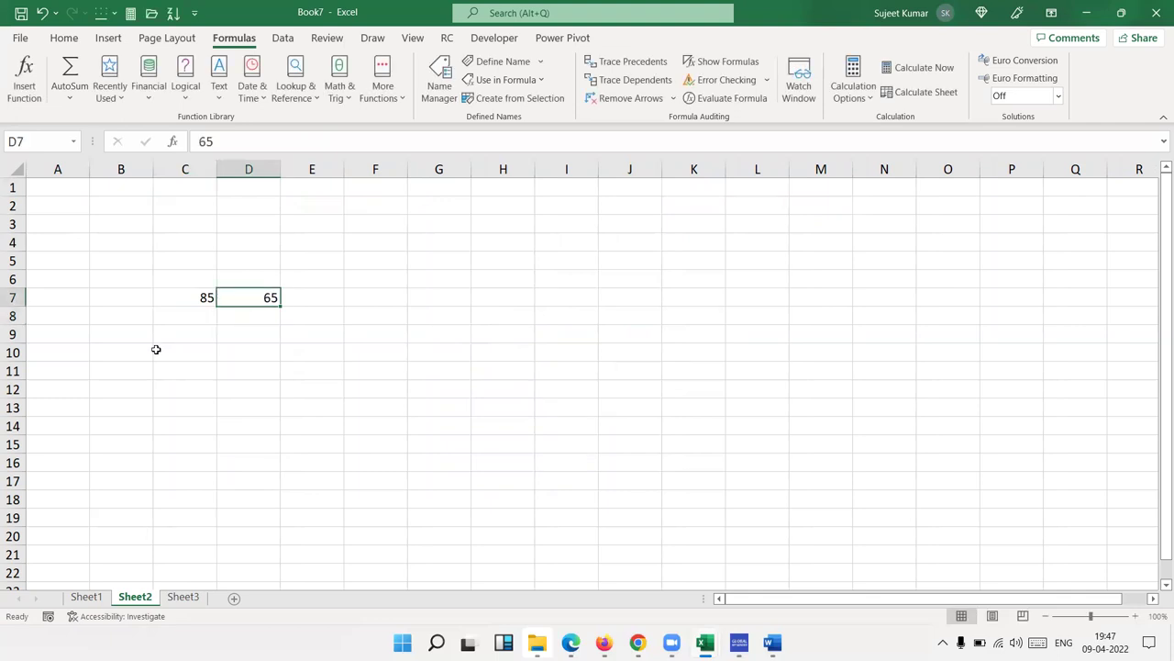
{"action": "key", "text": "Right"}
{"action": "type", "text": "=gr"}
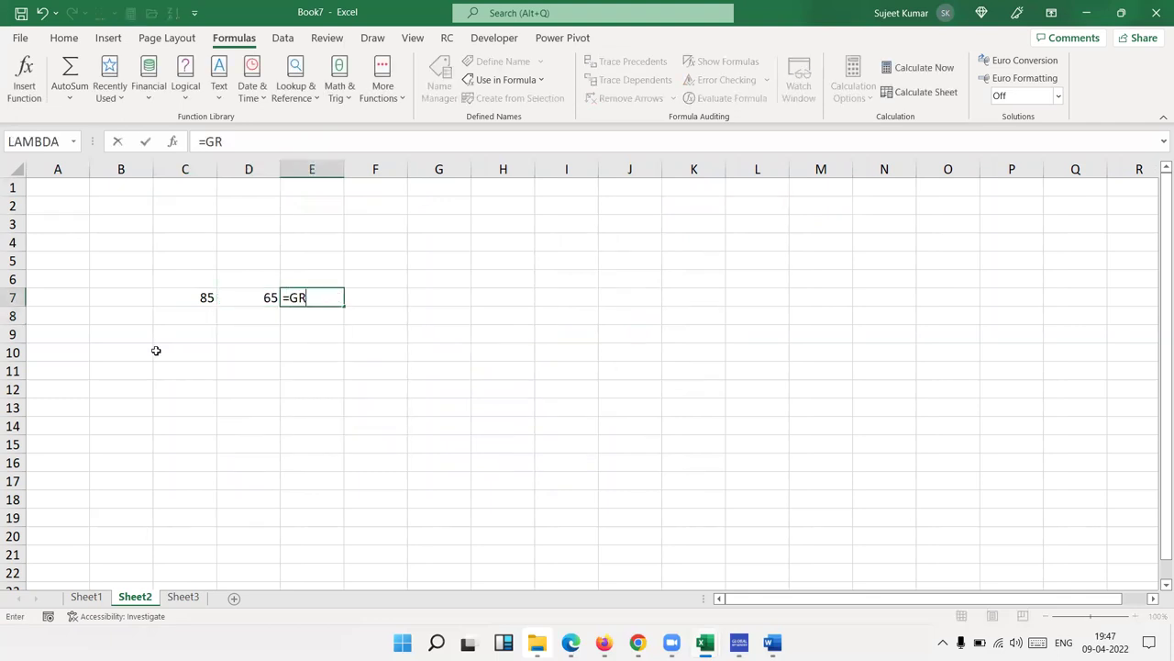
{"action": "key", "text": "shift+Tab"}
{"action": "key", "text": "Right"}
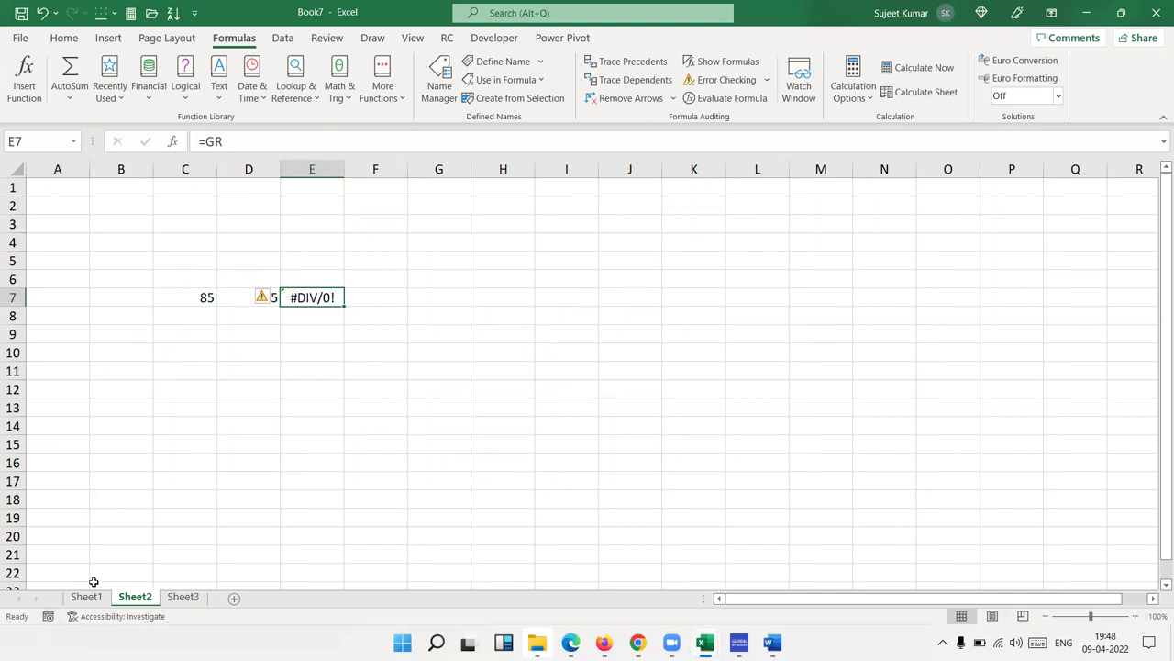
On Sheet1, label H12 'Gr' and abandon an unfinished =gr formula in I12
{"action": "key", "text": "Left"}
{"action": "key", "text": "Left"}
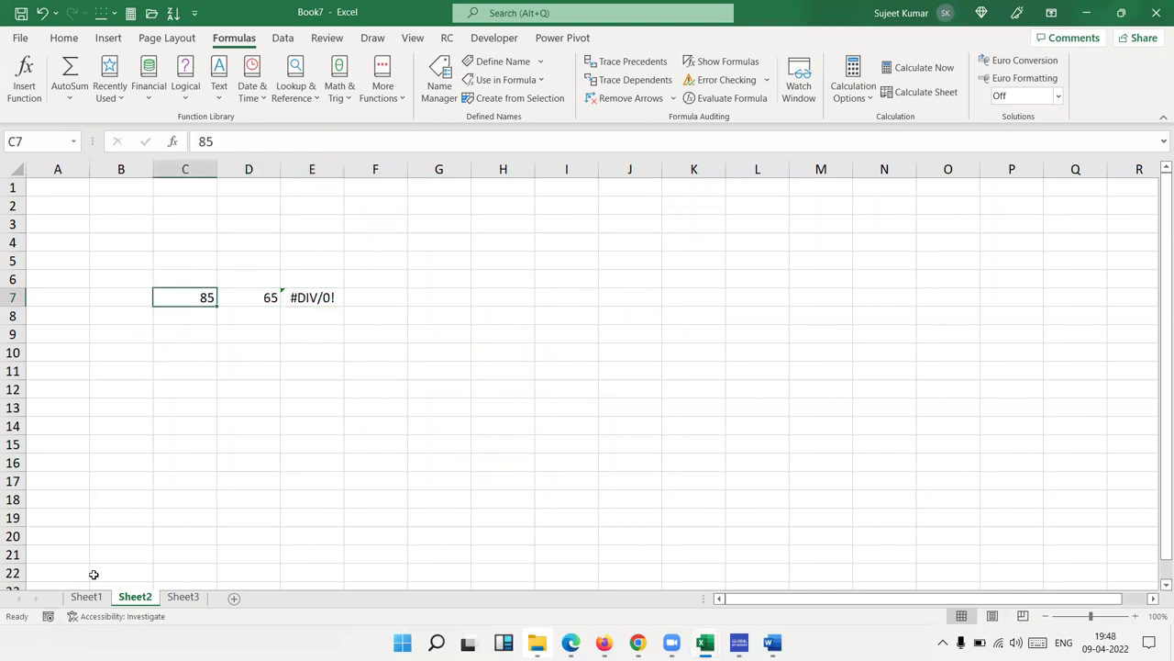
{"action": "key", "text": "shift+Right"}
{"action": "key", "text": "shift+Right"}
{"action": "left_click", "coordinate": [86, 597]}
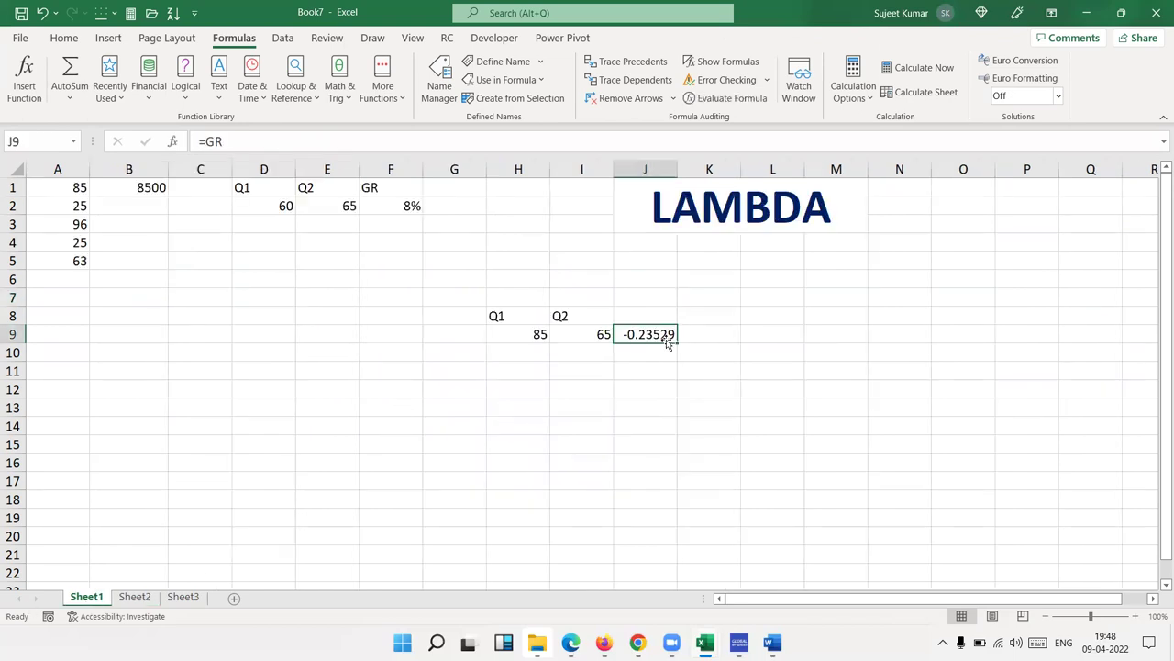
{"action": "left_click", "coordinate": [516, 392]}
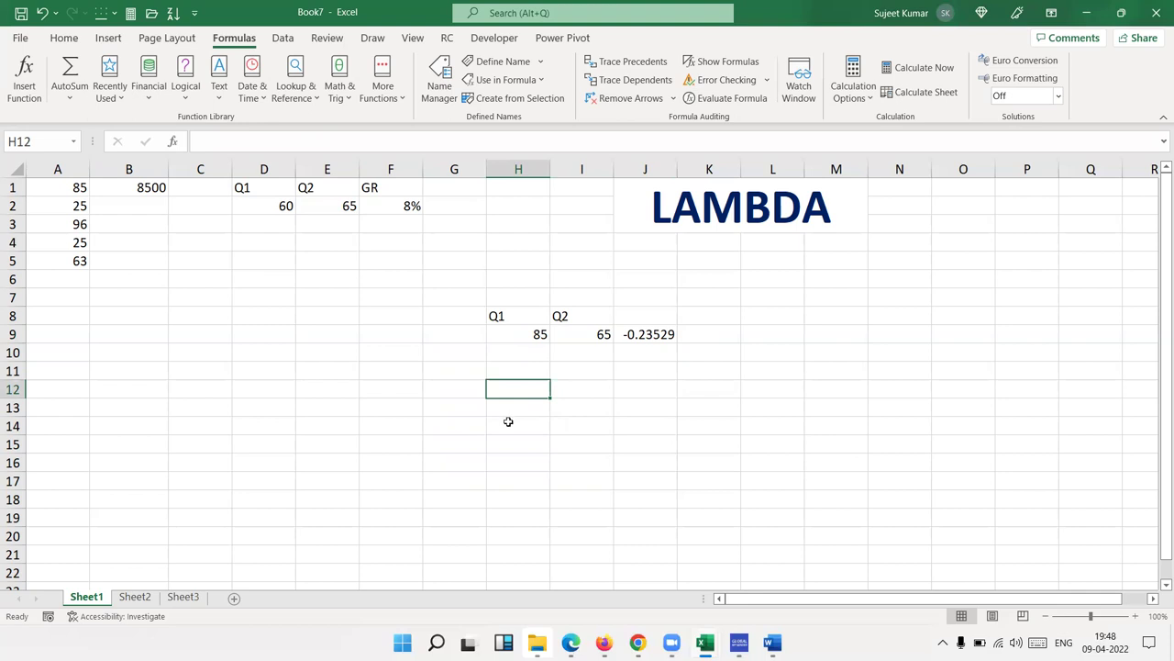
{"action": "type", "text": "Gr"}
{"action": "key", "text": "Tab"}
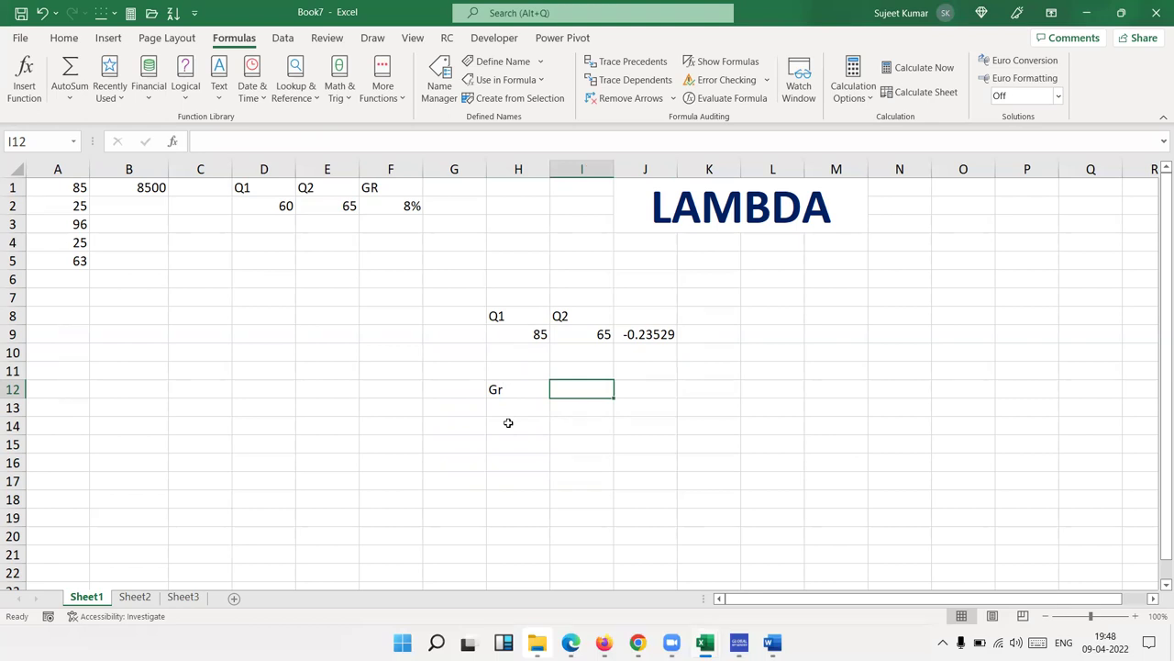
{"action": "type", "text": "="}
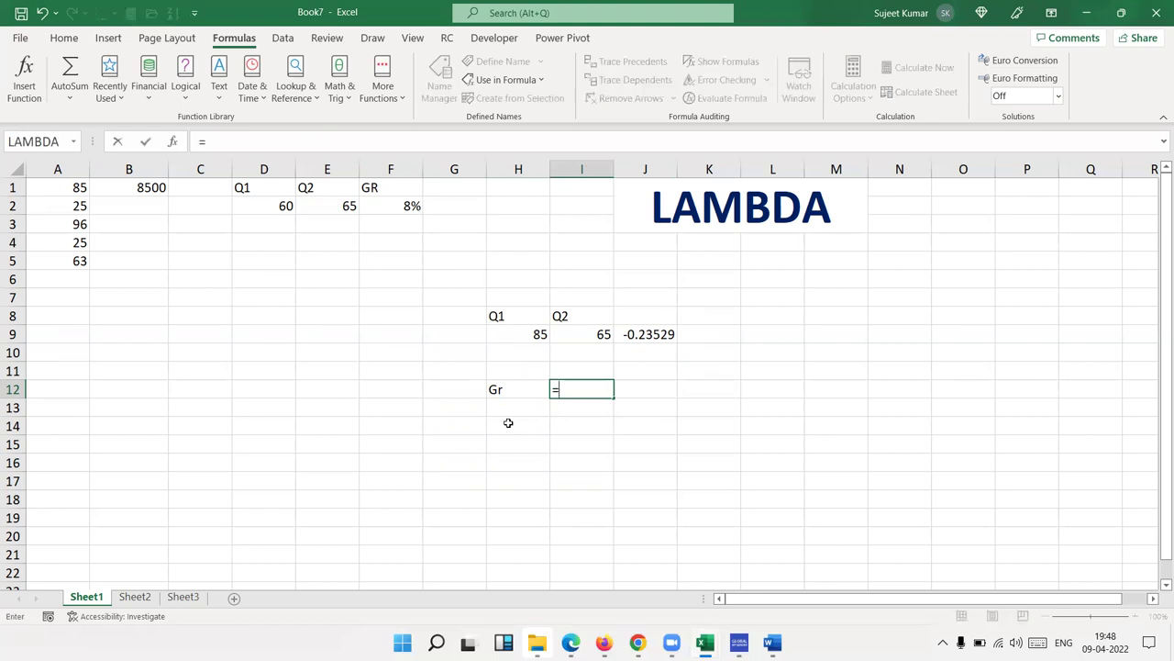
{"action": "type", "text": "gr"}
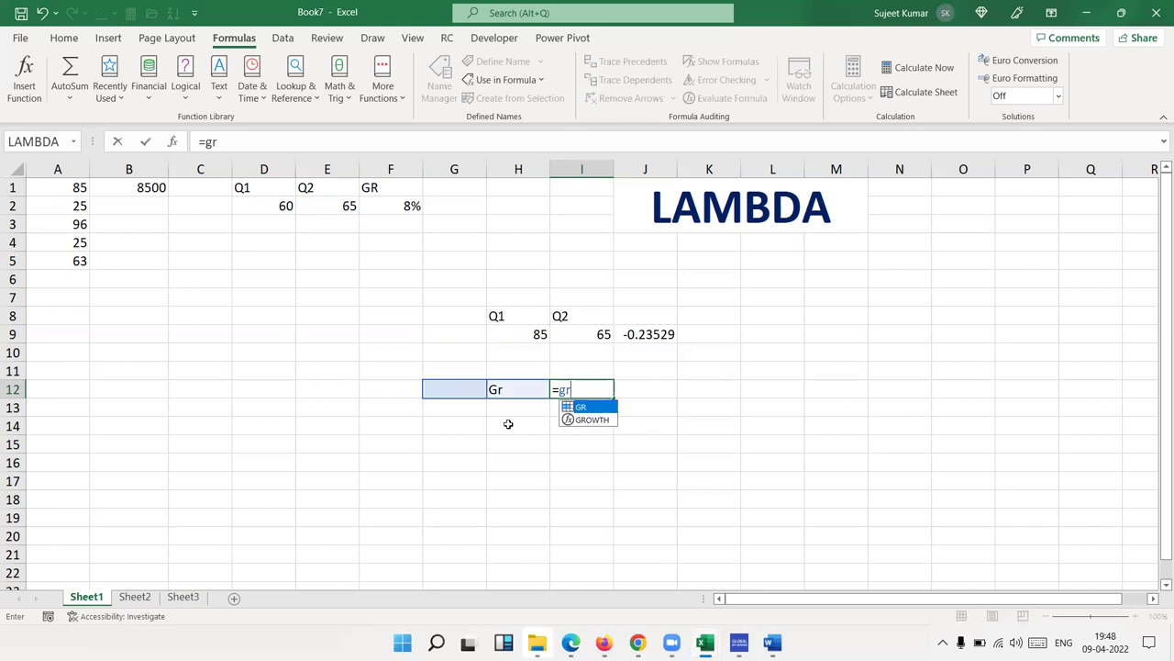
{"action": "key", "text": "Escape"}
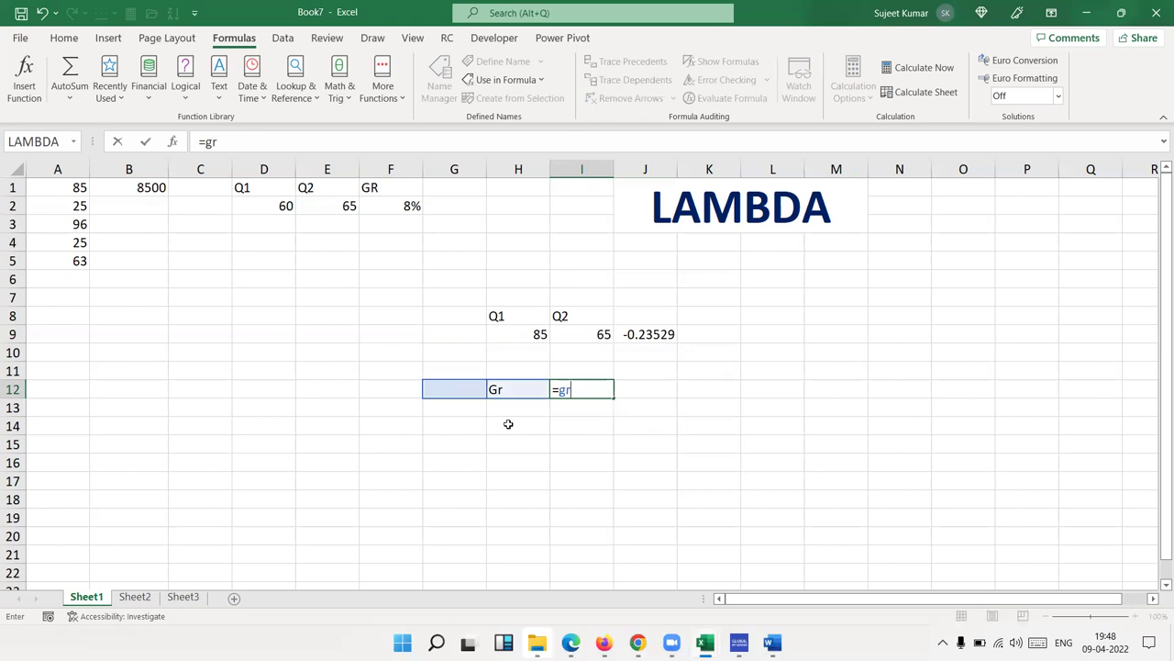
{"action": "key", "text": "Escape"}
Clear the practice block G7:J12 and the formula in F2
{"action": "left_click_drag", "start_coordinate": [460, 297], "coordinate": [670, 388]}
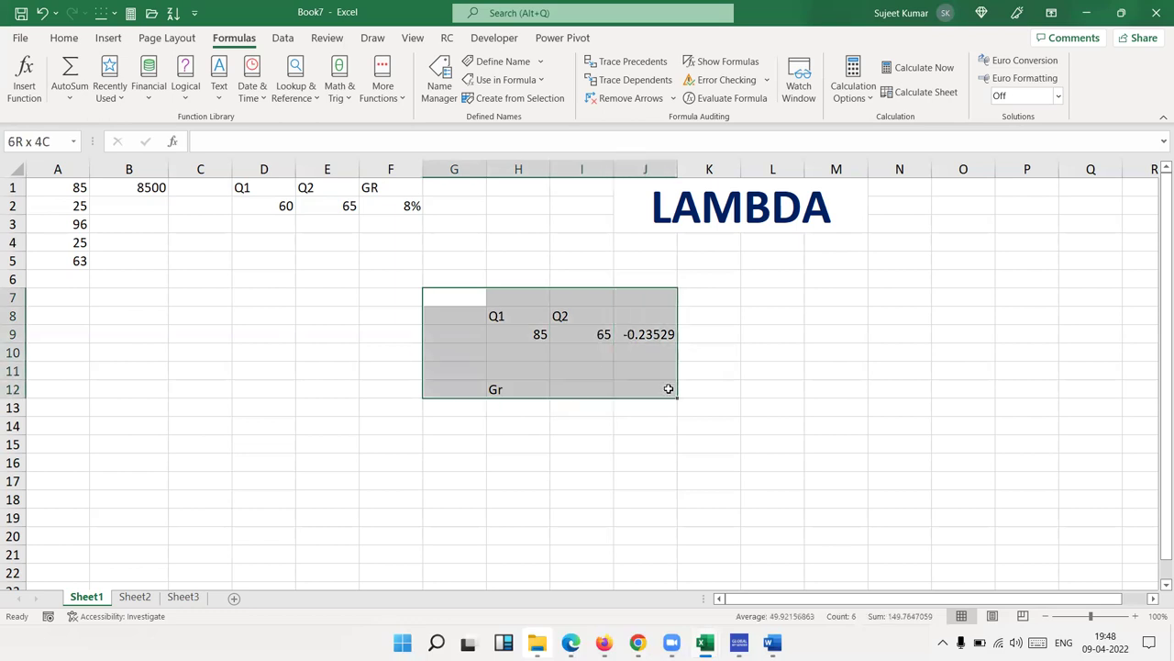
{"action": "key", "text": "Delete"}
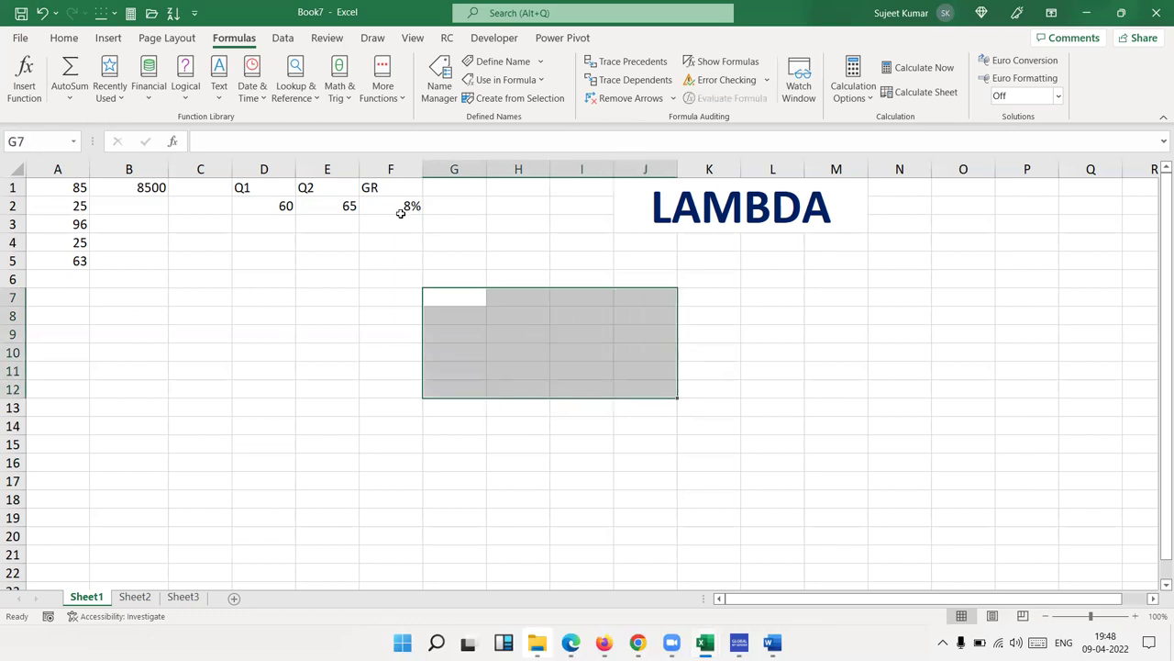
{"action": "left_click", "coordinate": [401, 208]}
{"action": "key", "text": "Delete"}
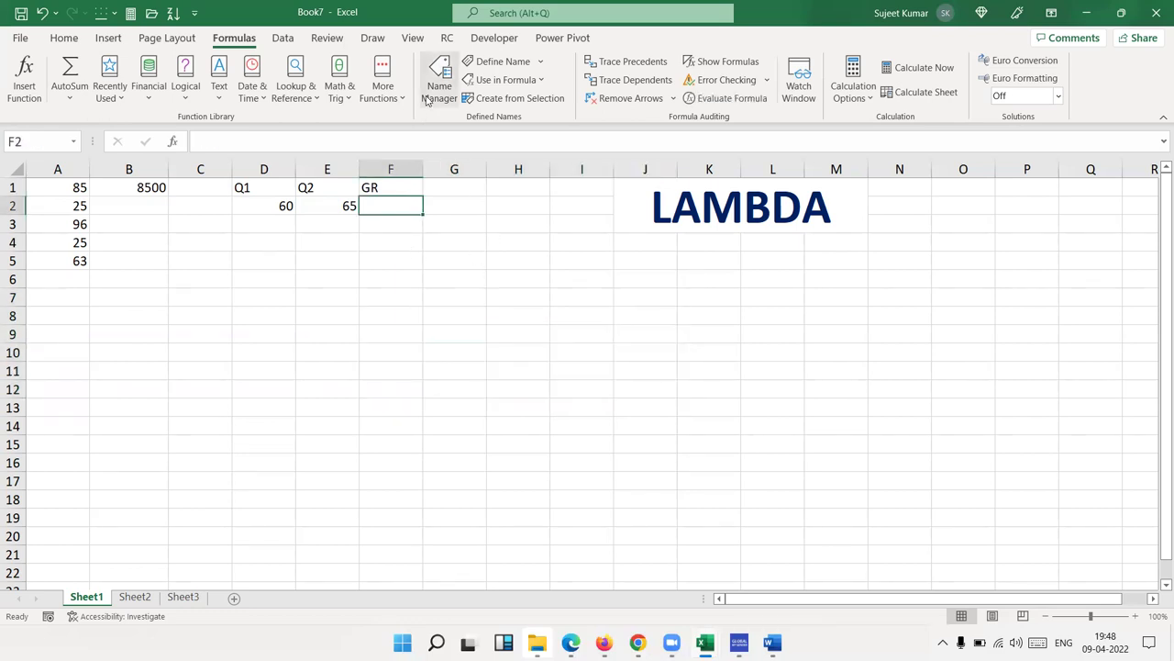
In Name Manager, change GR to refer to =LAMBDA(x,y,(y-x)/x)
{"action": "left_click", "coordinate": [479, 72]}
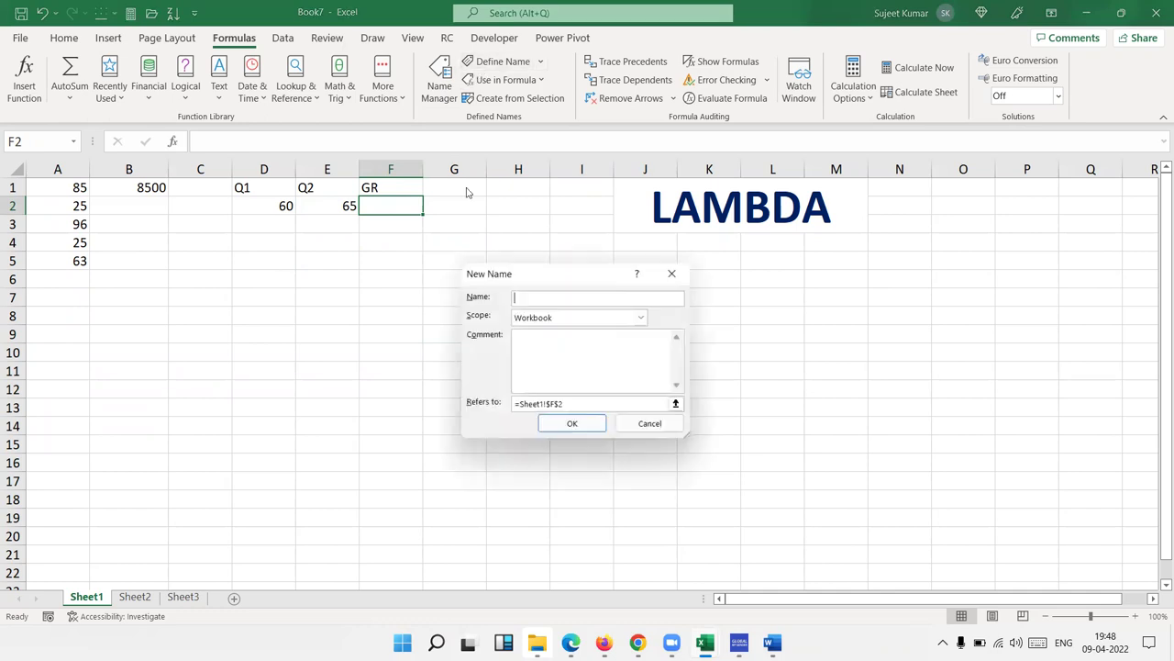
{"action": "key", "text": "Escape"}
{"action": "left_click", "coordinate": [440, 92]}
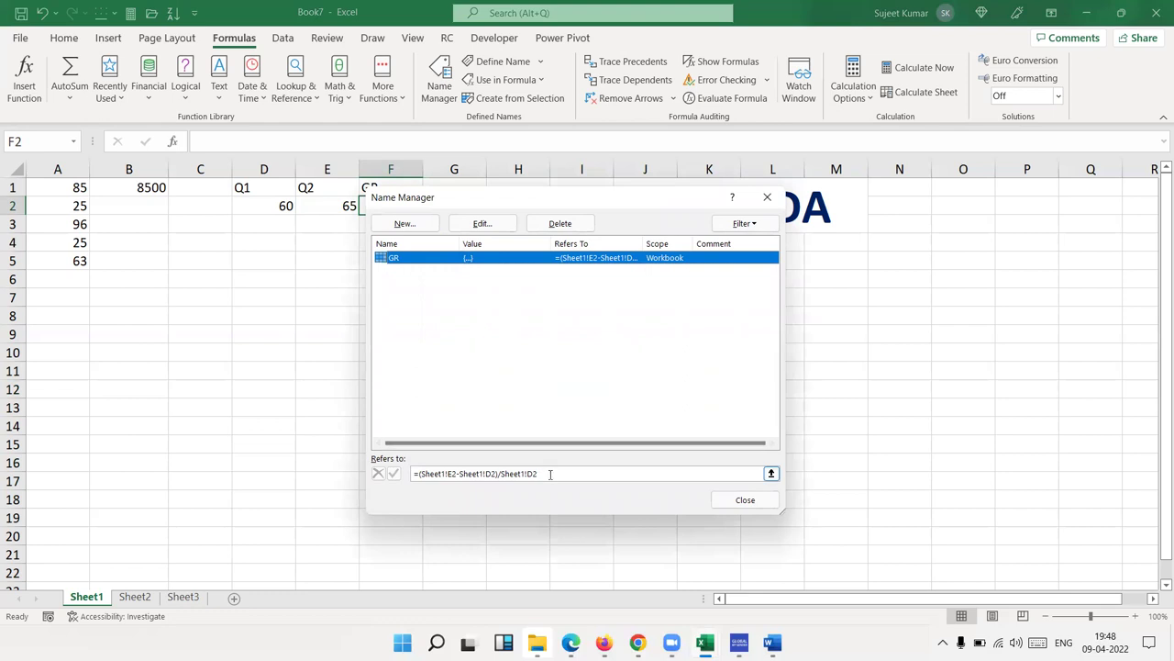
{"action": "left_click_drag", "start_coordinate": [550, 474], "coordinate": [393, 468]}
{"action": "type", "text": "="}
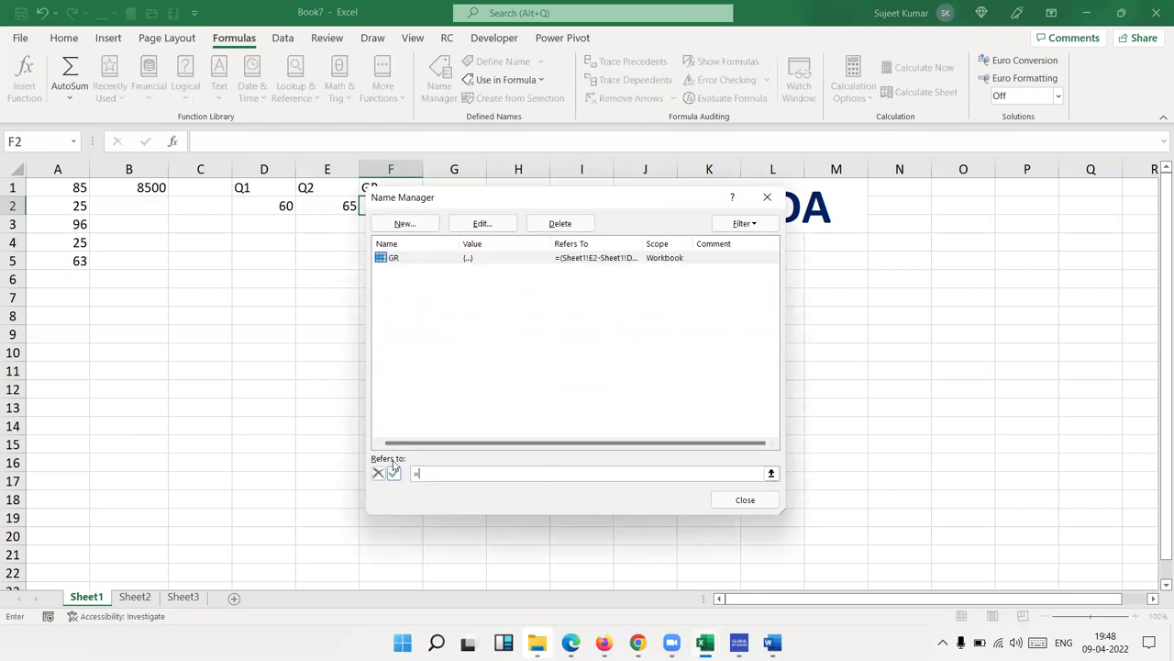
{"action": "type", "text": "la"}
{"action": "type", "text": "m"}
{"action": "type", "text": "bda"}
{"action": "type", "text": "("}
{"action": "type", "text": "x"}
{"action": "type", "text": ",y"}
{"action": "type", "text": "("}
{"action": "type", "text": ")"}
{"action": "type", "text": ")"}
{"action": "type", "text": "x"}
{"action": "left_click", "coordinate": [392, 474]}
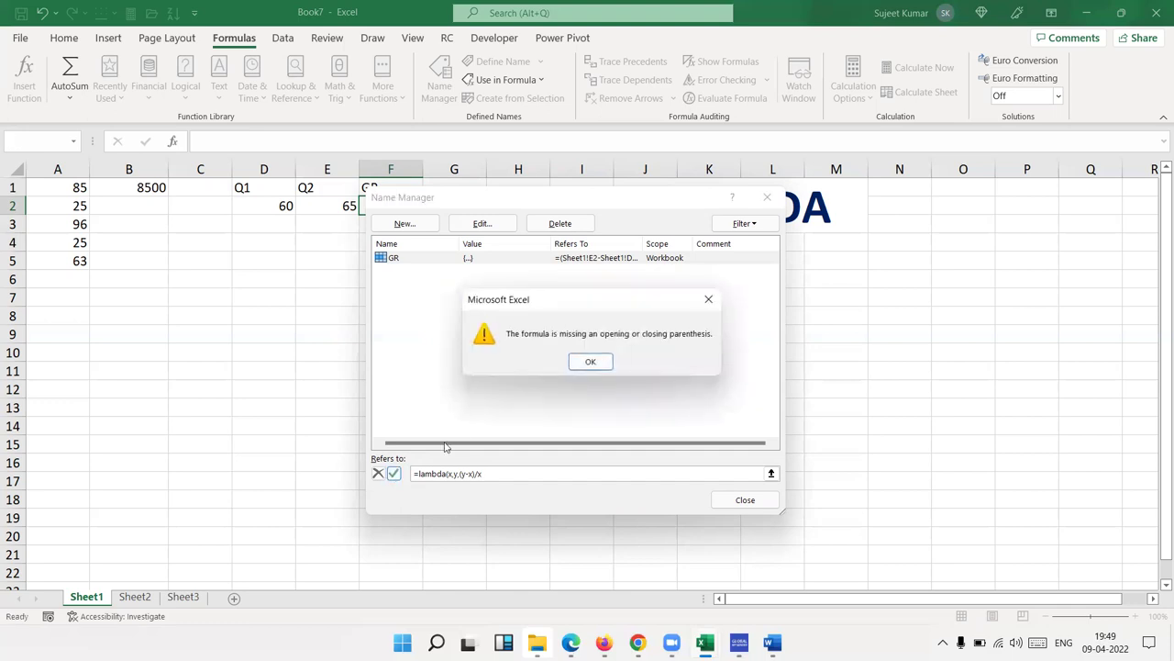
{"action": "left_click", "coordinate": [591, 361]}
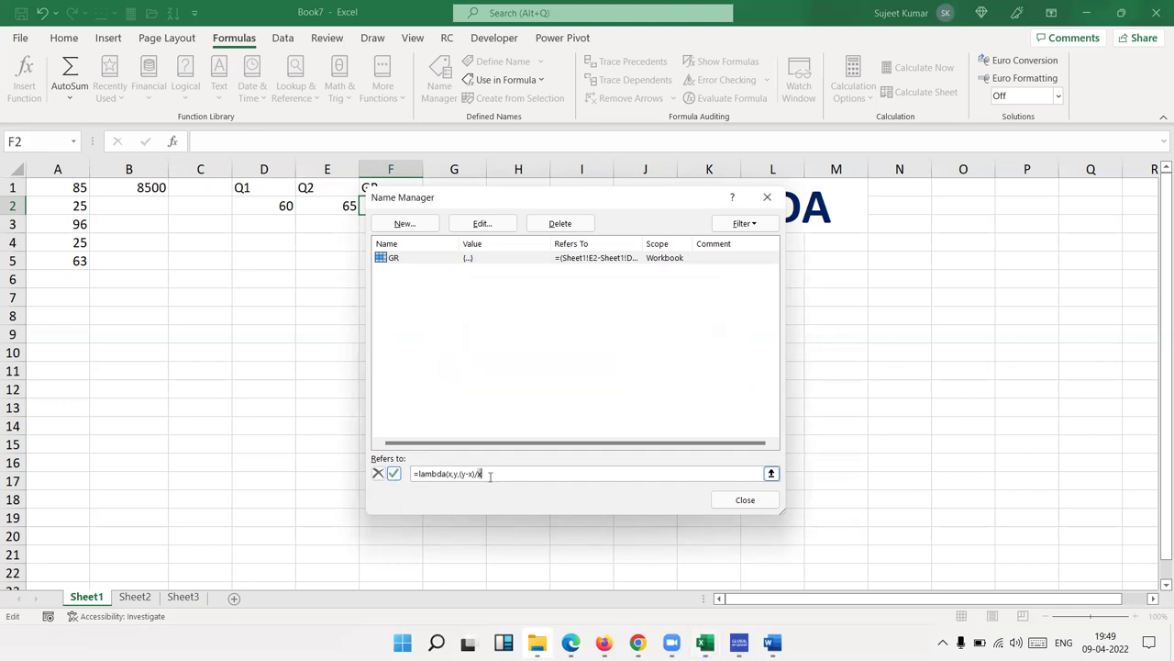
{"action": "type", "text": ")"}
{"action": "left_click", "coordinate": [393, 474]}
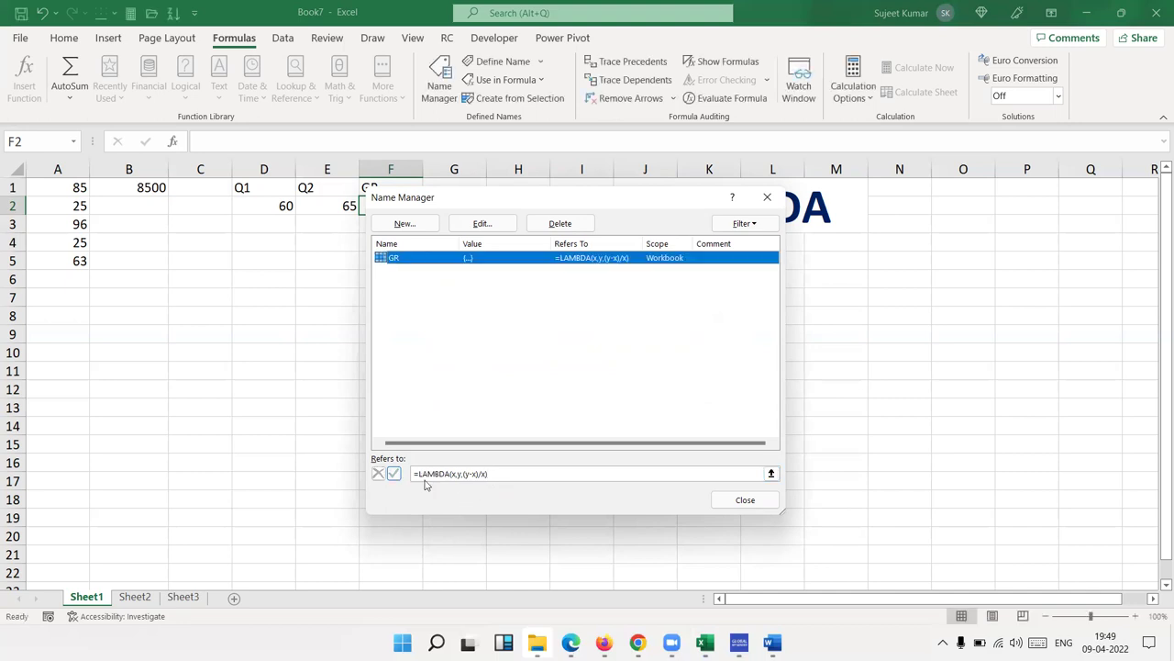
{"action": "left_click", "coordinate": [740, 503]}
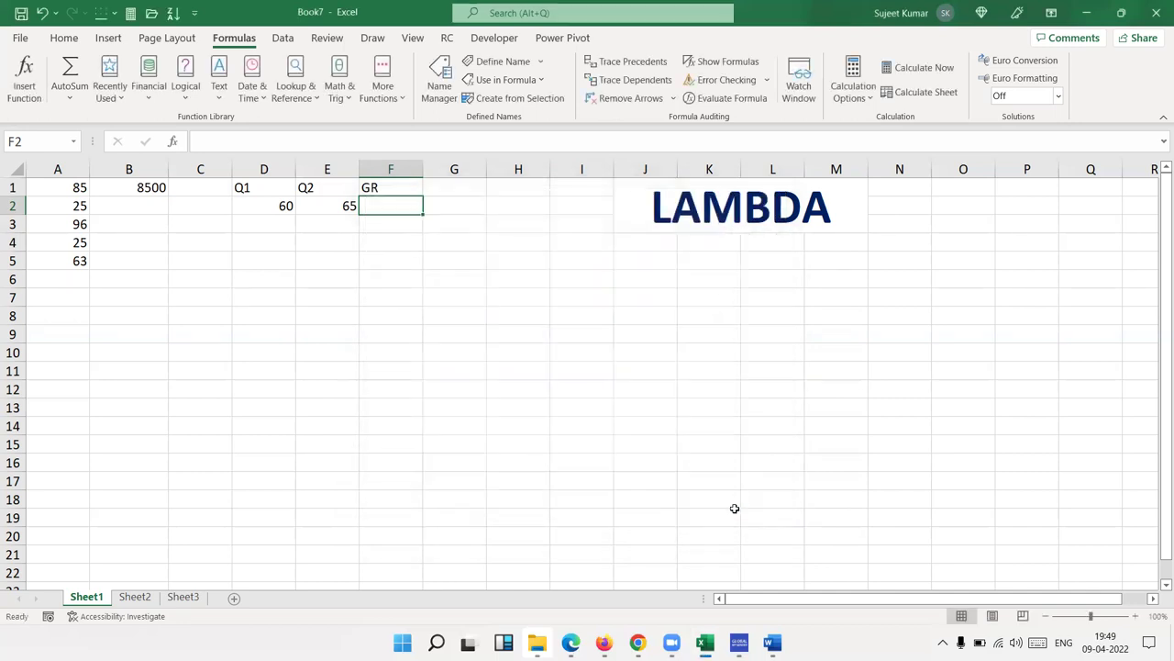
Enter =GR(D2,E2) in F2, giving 8%
{"action": "type", "text": "=GR("}
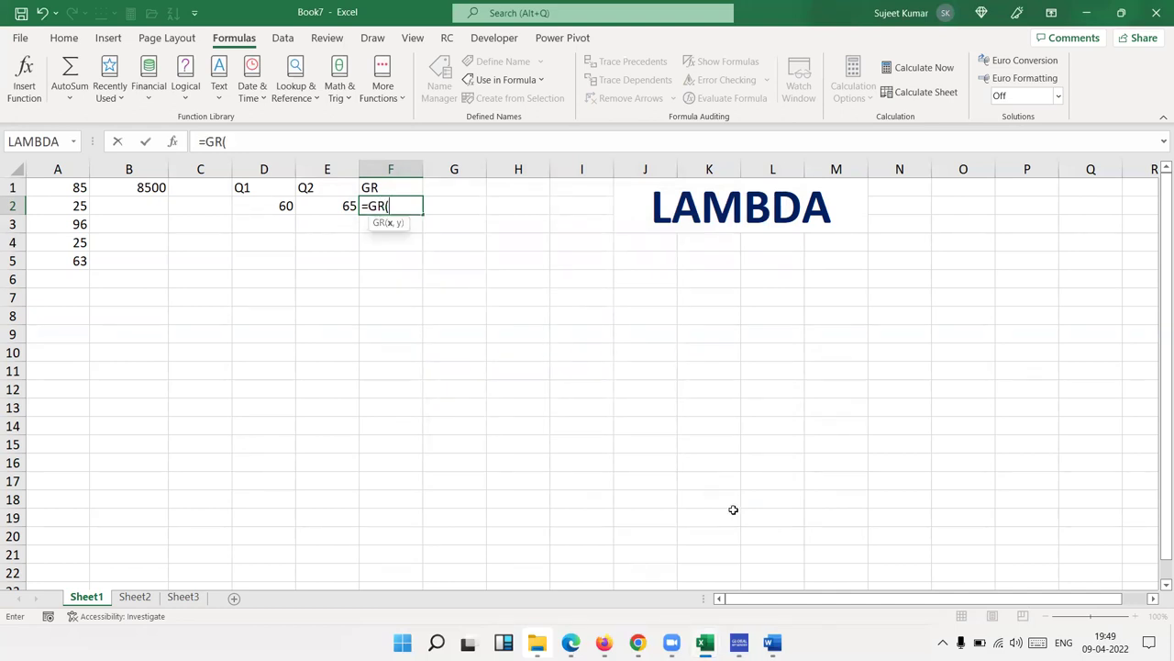
{"action": "left_click", "coordinate": [263, 207]}
{"action": "type", "text": ","}
{"action": "left_click", "coordinate": [327, 212]}
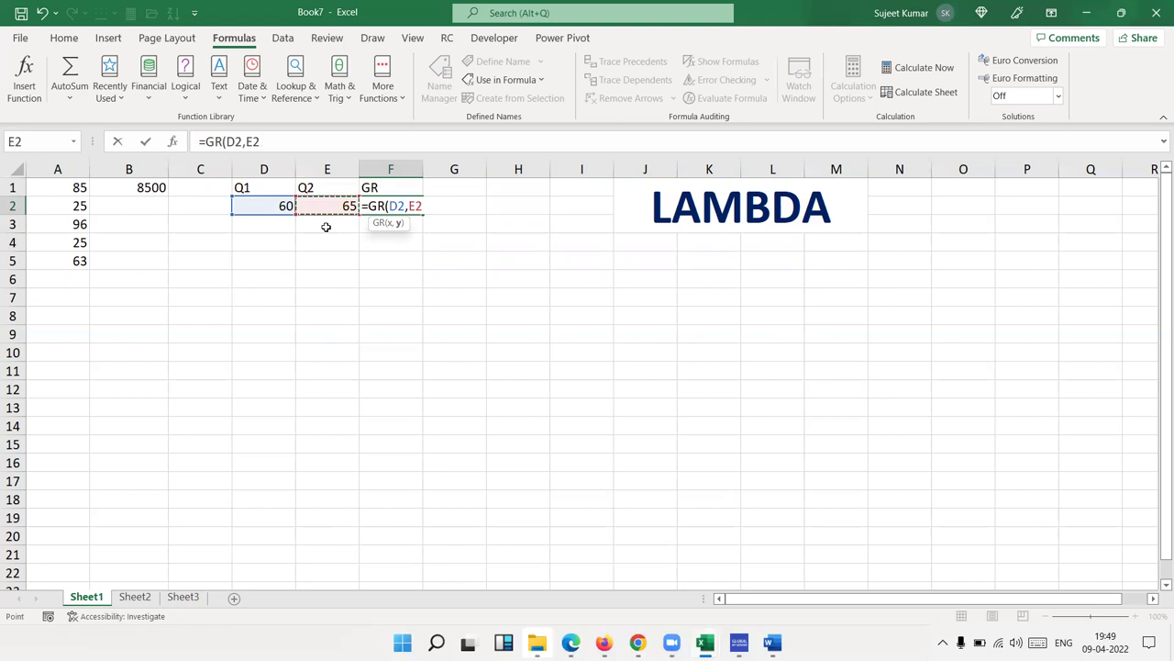
{"action": "key", "text": "Return"}
{"action": "key", "text": "Up"}
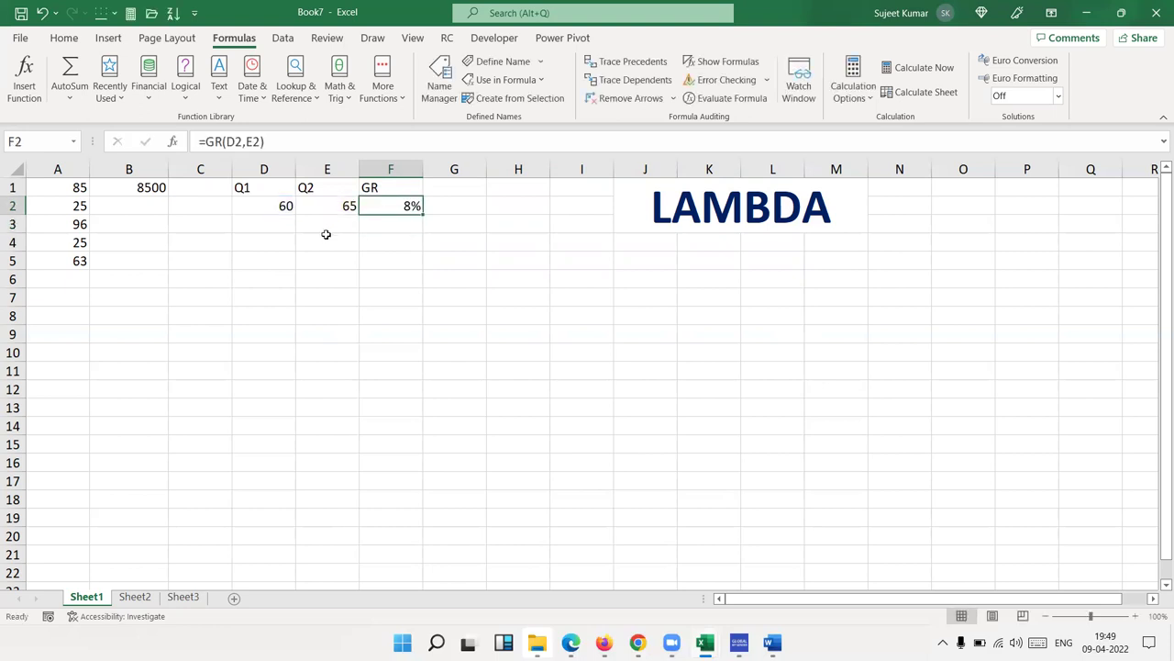
Enter 85 in G7 and 65 in H7
{"action": "left_click", "coordinate": [455, 299]}
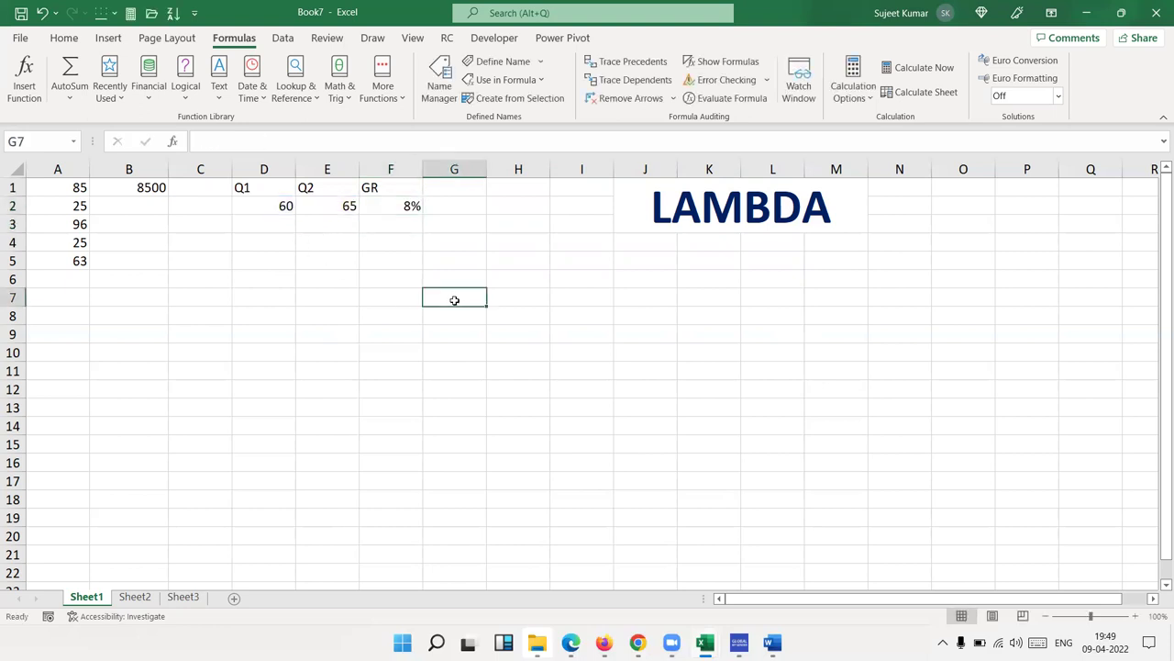
{"action": "type", "text": "85"}
{"action": "key", "text": "Right"}
{"action": "type", "text": "65"}
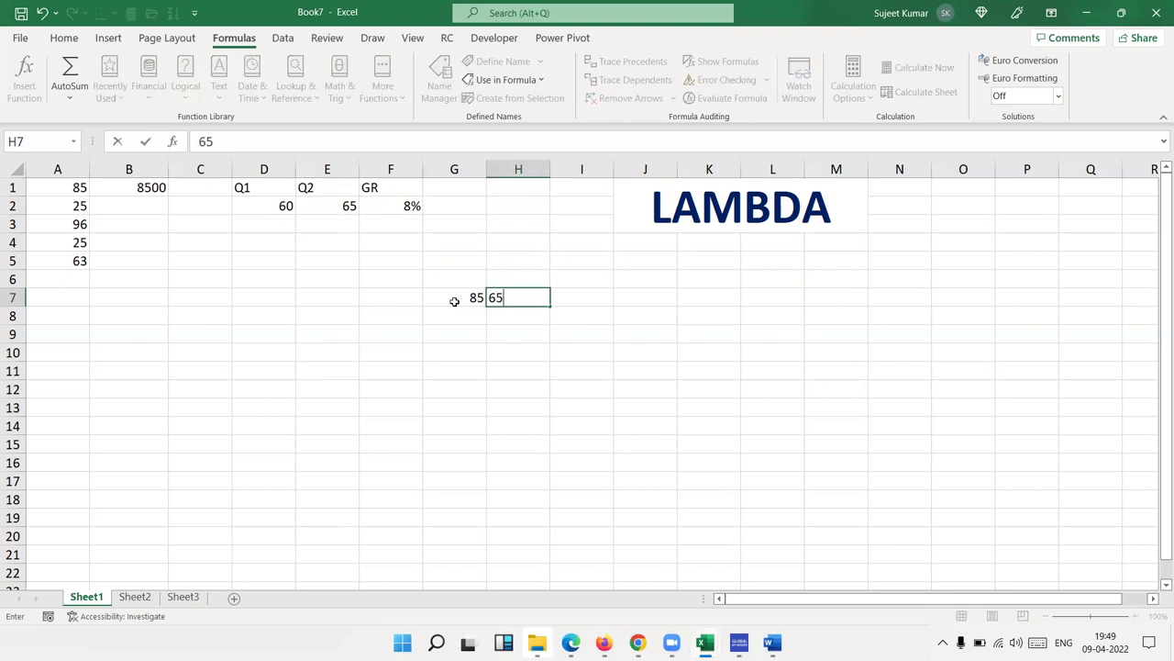
{"action": "key", "text": "Return"}
{"action": "key", "text": "Return"}
{"action": "key", "text": "Return"}
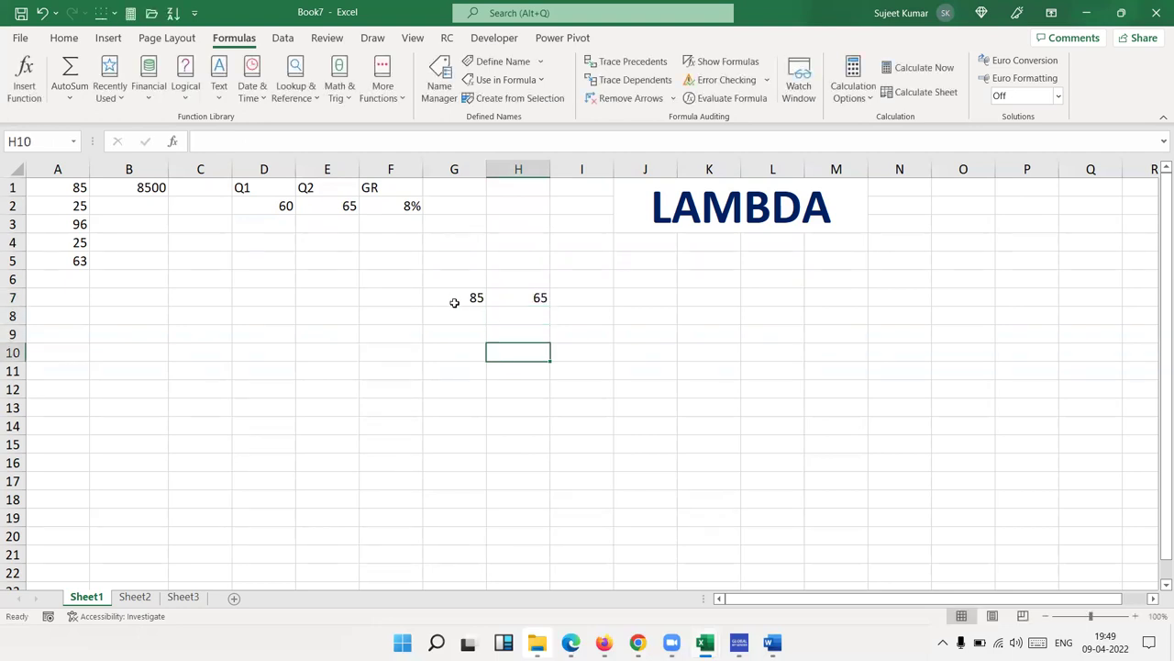
Enter =GR(G7,H7) in H10 for -0.23529, then move to Sheet2
{"action": "type", "text": "=gr"}
{"action": "key", "text": "Tab"}
{"action": "left_click", "coordinate": [463, 297]}
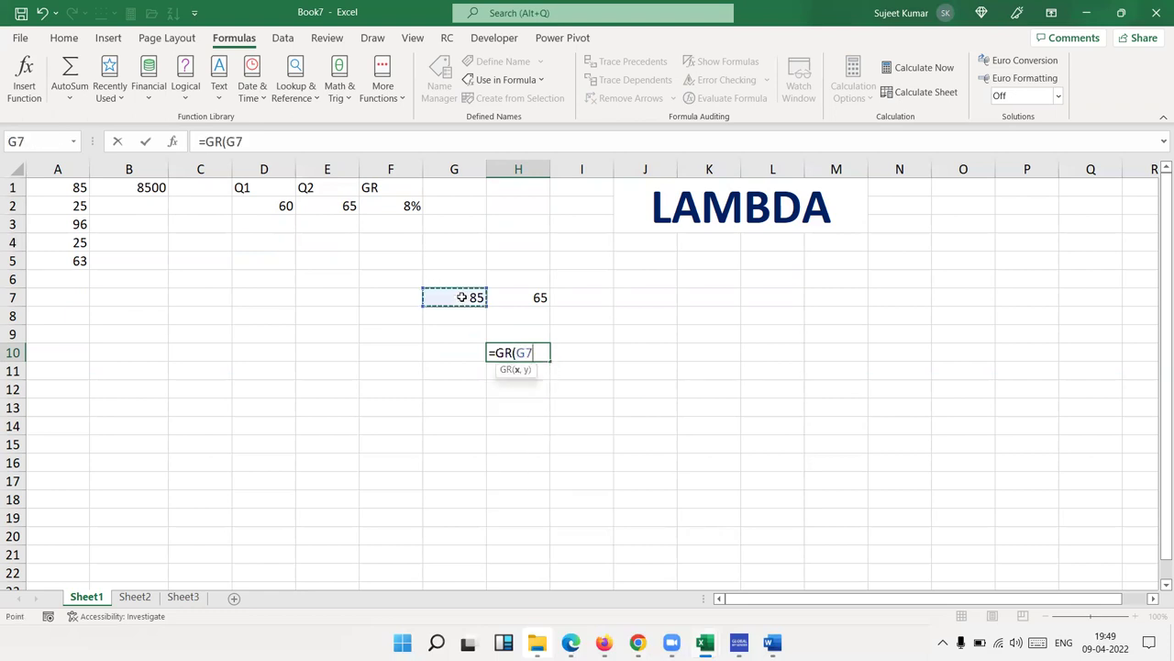
{"action": "type", "text": ","}
{"action": "left_click", "coordinate": [512, 306]}
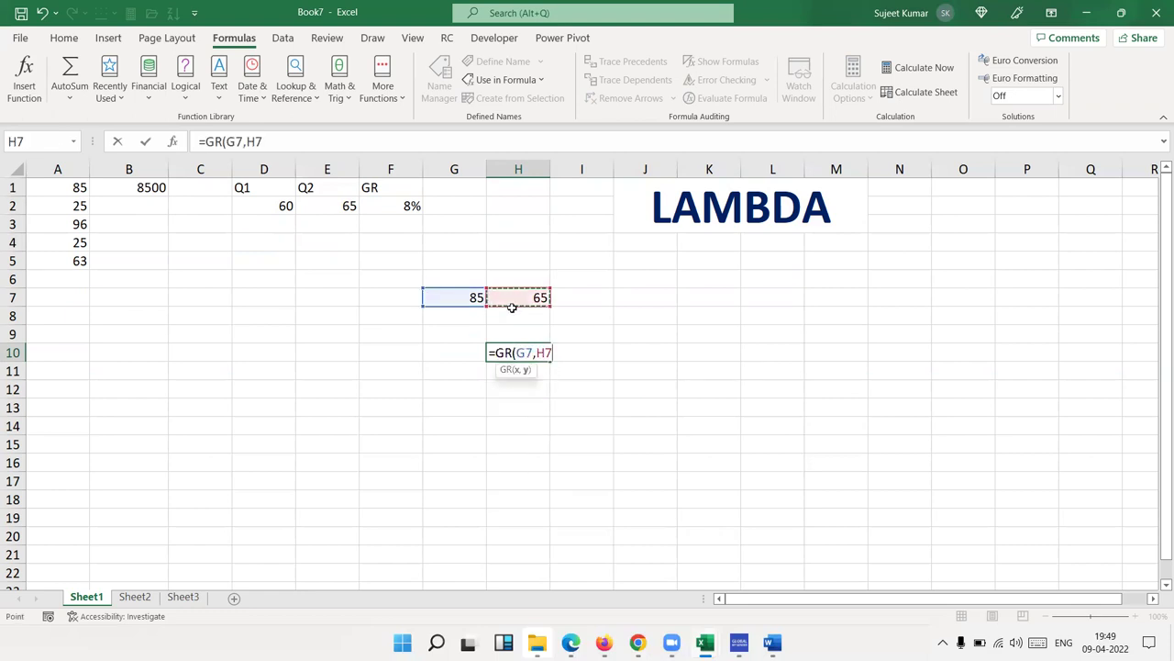
{"action": "key", "text": "Return"}
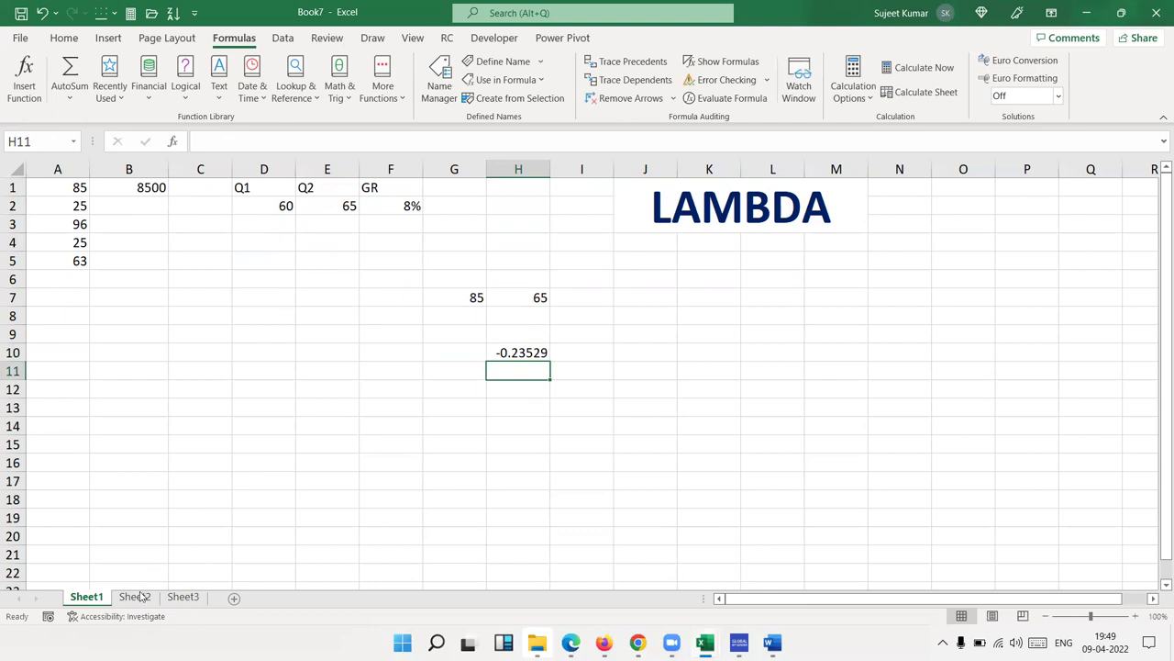
{"action": "left_click", "coordinate": [135, 596]}
{"action": "left_click", "coordinate": [193, 295]}
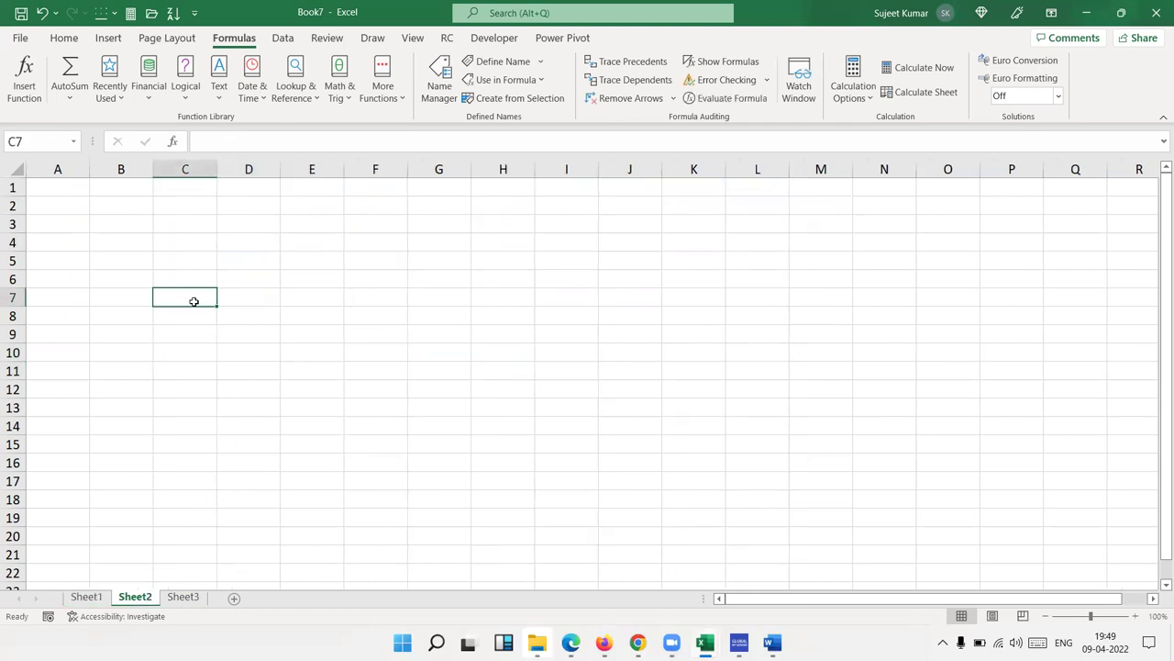
Enter =GR(85,60) in Sheet2's C7, giving -0.29412, then return to Sheet1
{"action": "type", "text": "=GR("}
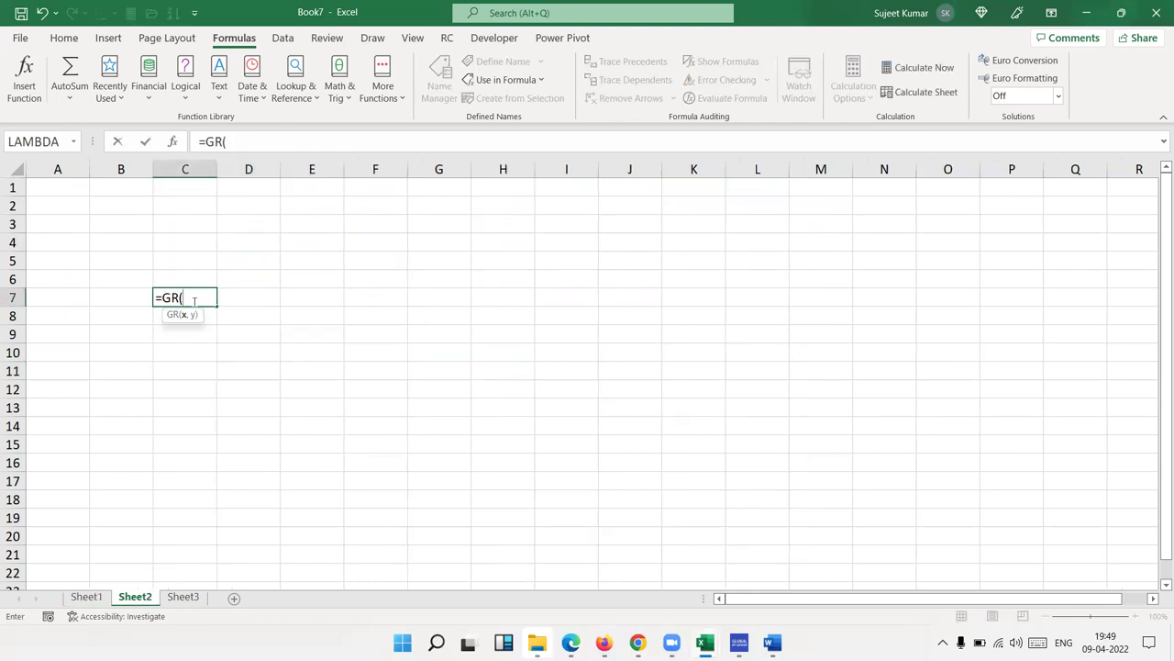
{"action": "type", "text": "85,60"}
{"action": "key", "text": "Return"}
{"action": "left_click", "coordinate": [193, 303]}
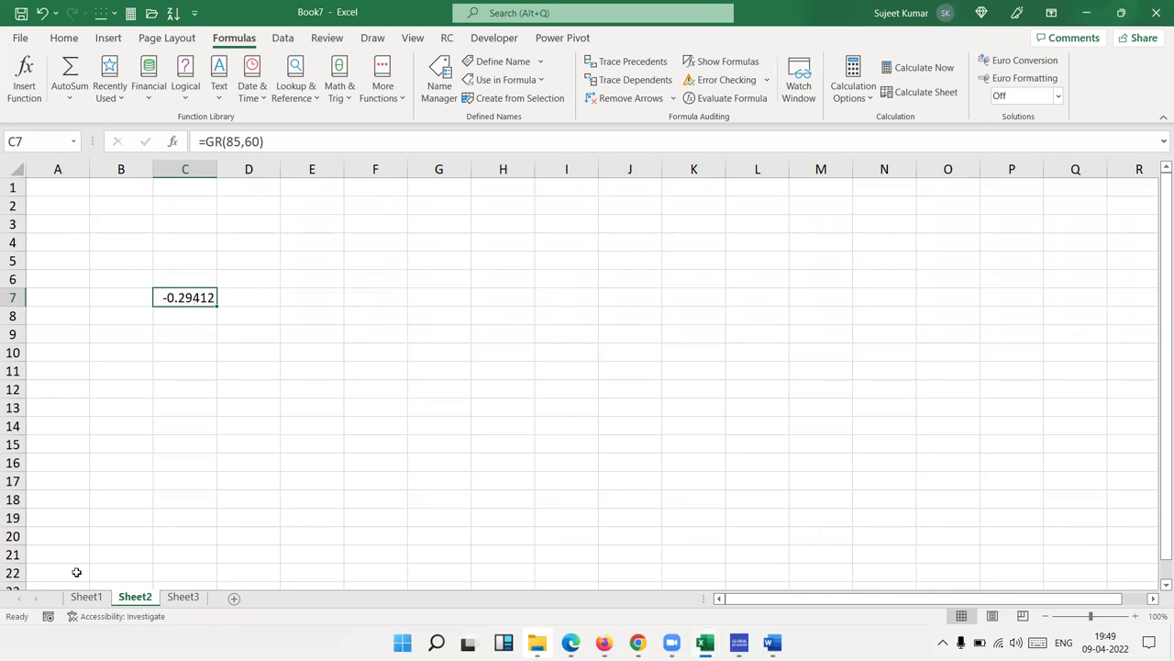
{"action": "left_click", "coordinate": [86, 597]}
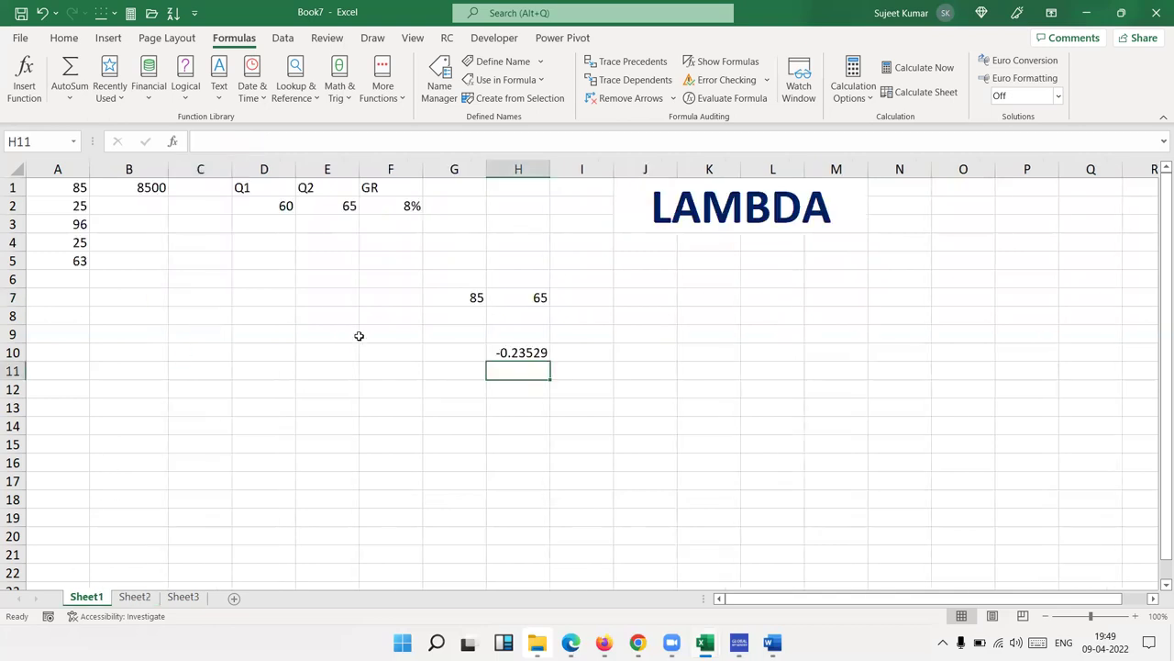
Check that H10 holds =GR(G7,H7), then minimize everything to show the desktop
{"action": "left_click", "coordinate": [500, 354]}
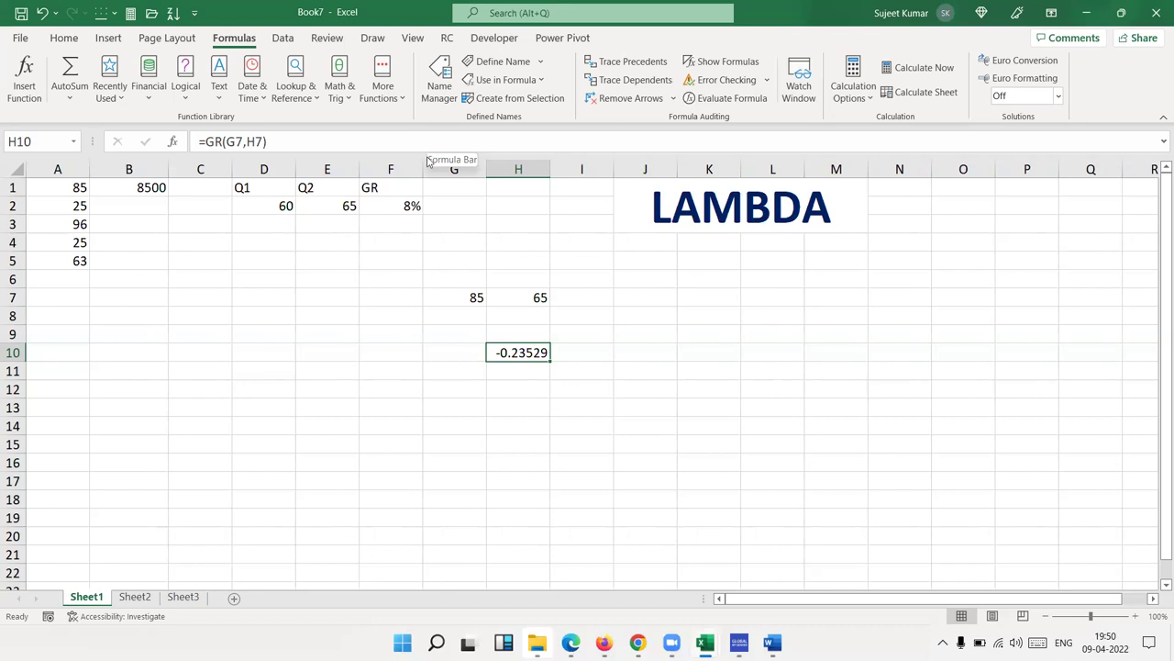
{"action": "key", "text": "super+d"}
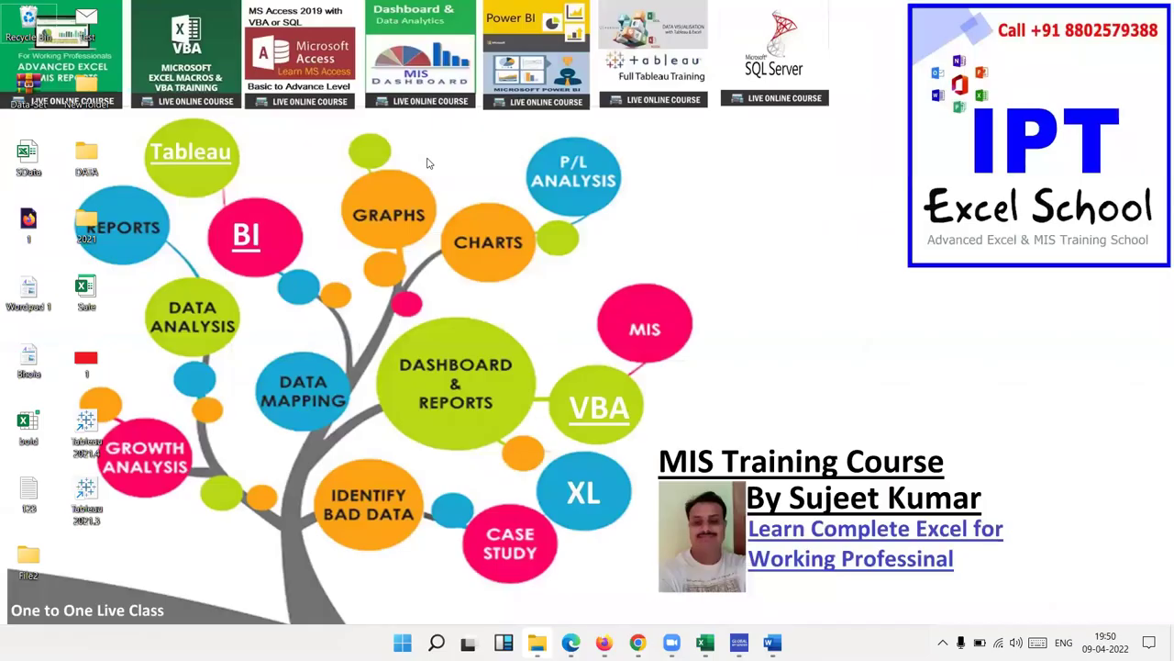
Return to Chrome, load the EXCEL MIS TRAINING Google Play page, select its title, and start a new tab
{"action": "mouse_move", "coordinate": [637, 642]}
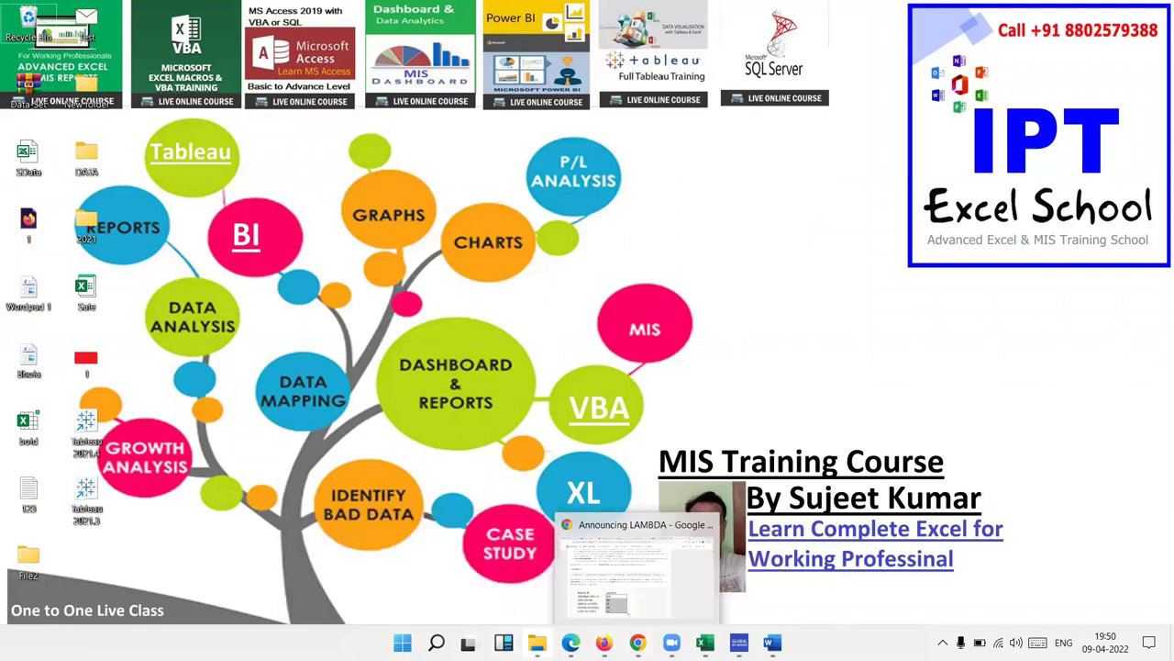
{"action": "left_click", "coordinate": [588, 601]}
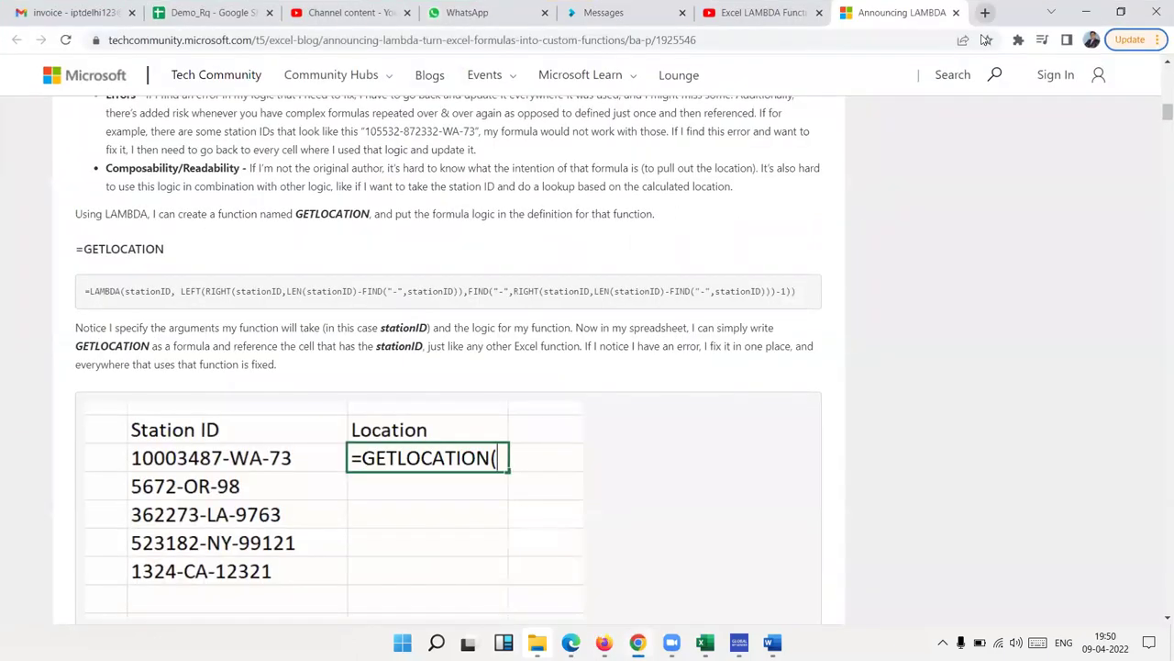
{"action": "left_click", "coordinate": [984, 12]}
{"action": "type", "text": "pl"}
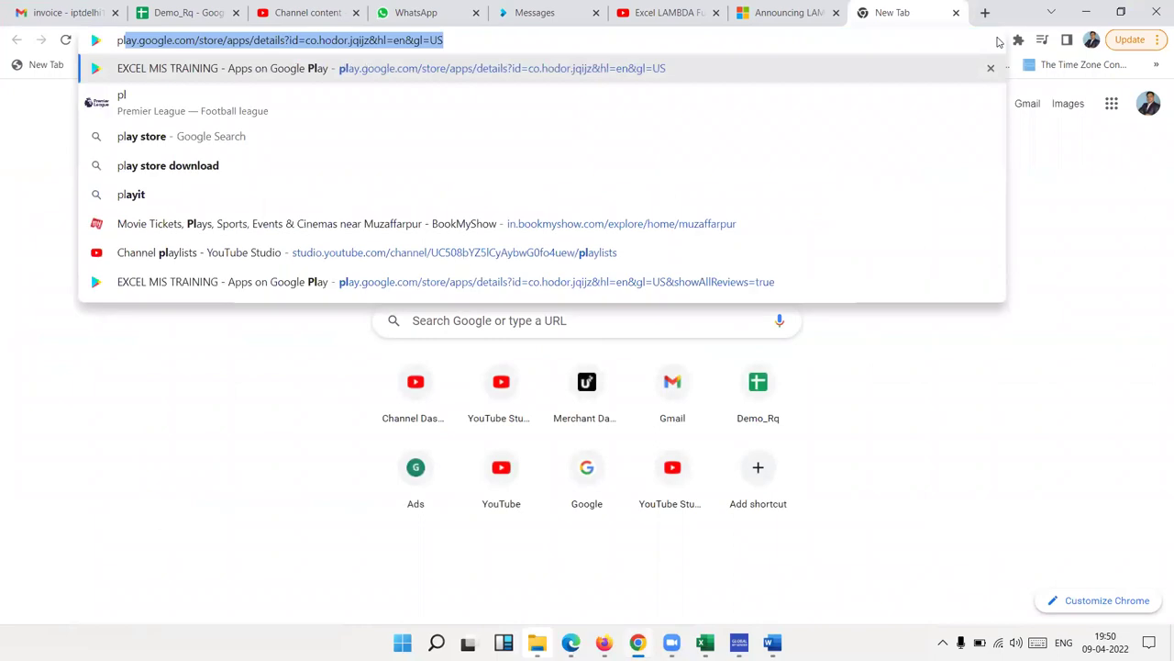
{"action": "key", "text": "Return"}
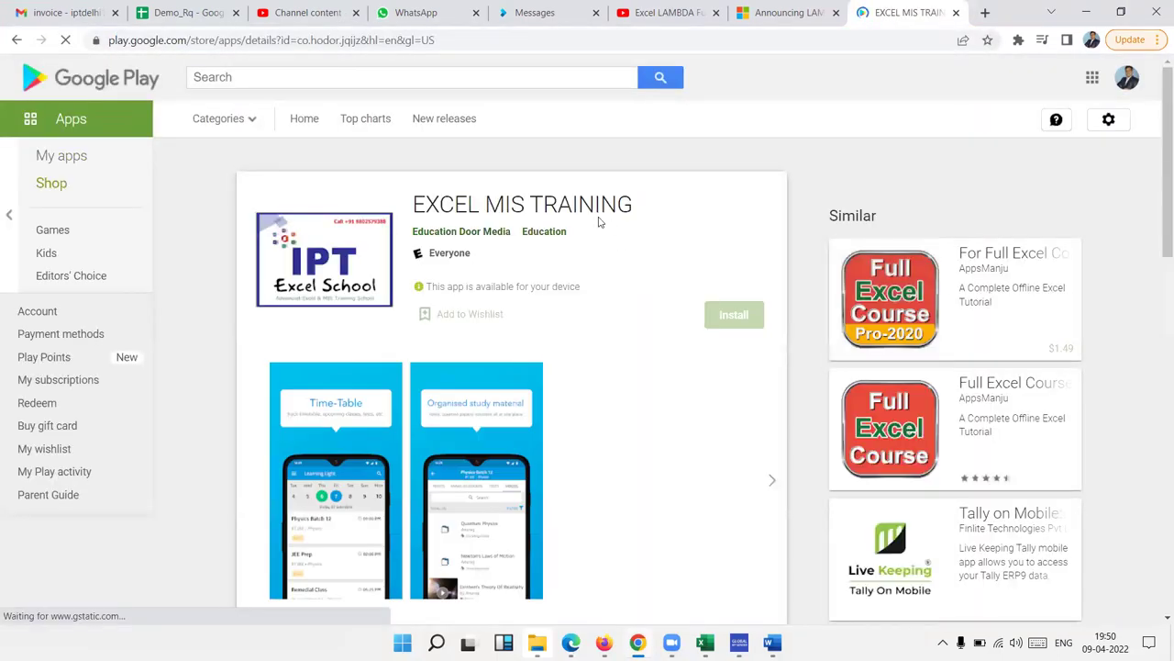
{"action": "triple_click", "coordinate": [587, 209]}
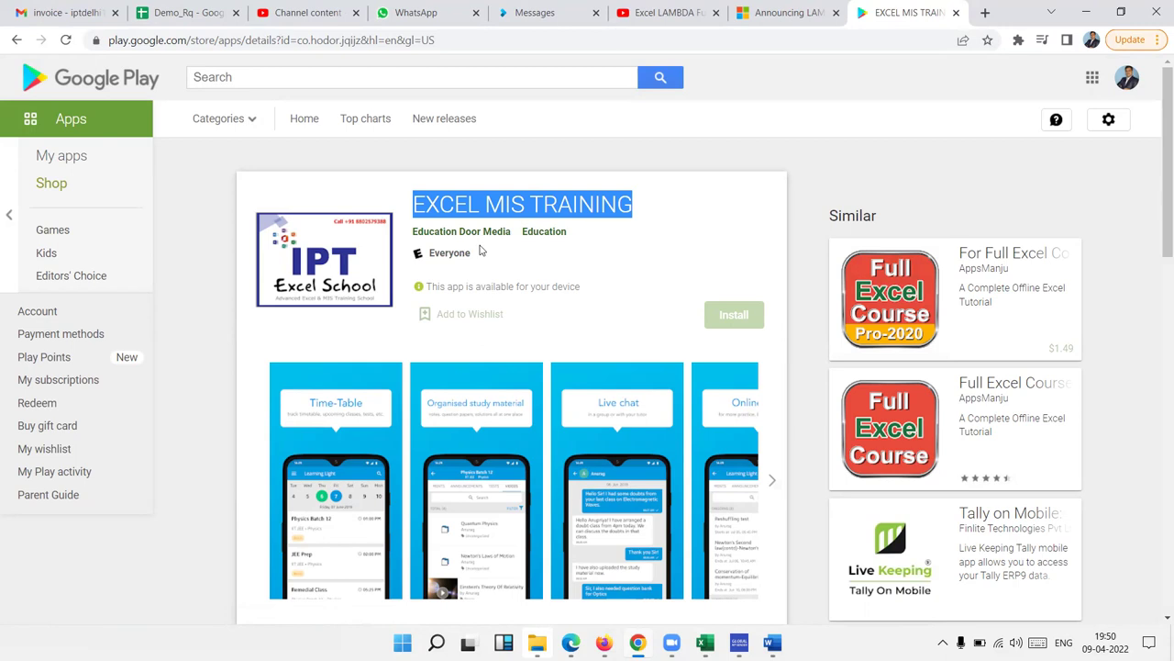
{"action": "key", "text": "ctrl+t"}
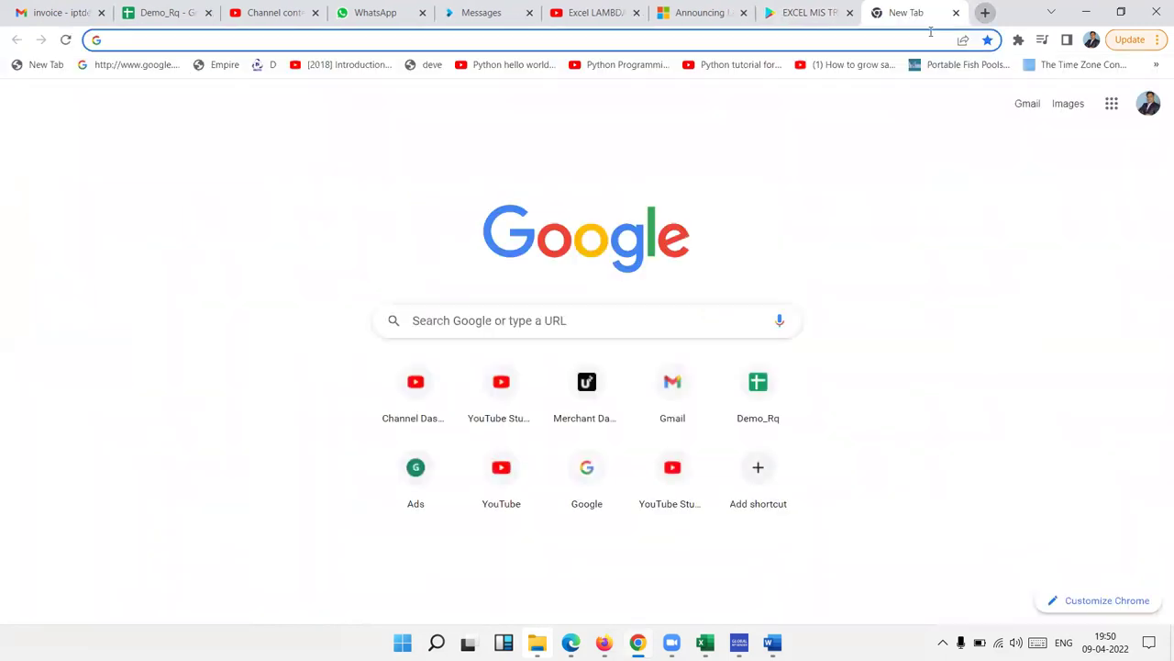
Load the IPT Excel School site at iptindia.com, then restore the browser to a smaller window
{"action": "type", "text": "ipt"}
{"action": "key", "text": "Return"}
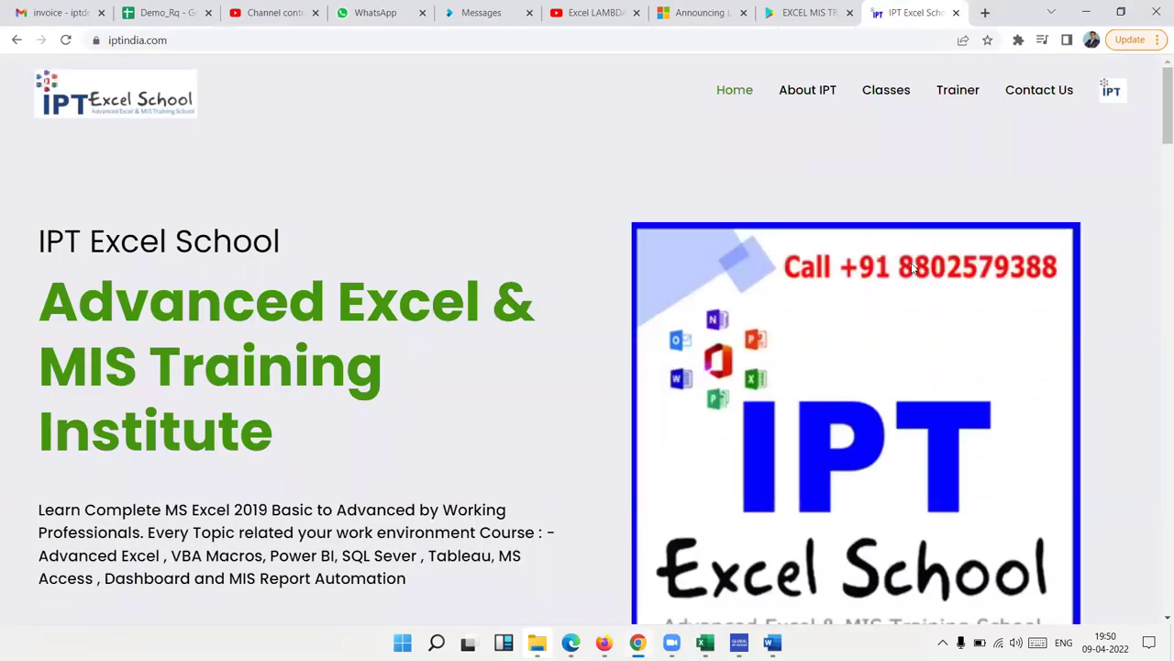
{"action": "key", "text": "super+Down"}
{"action": "key", "text": "super+Down"}
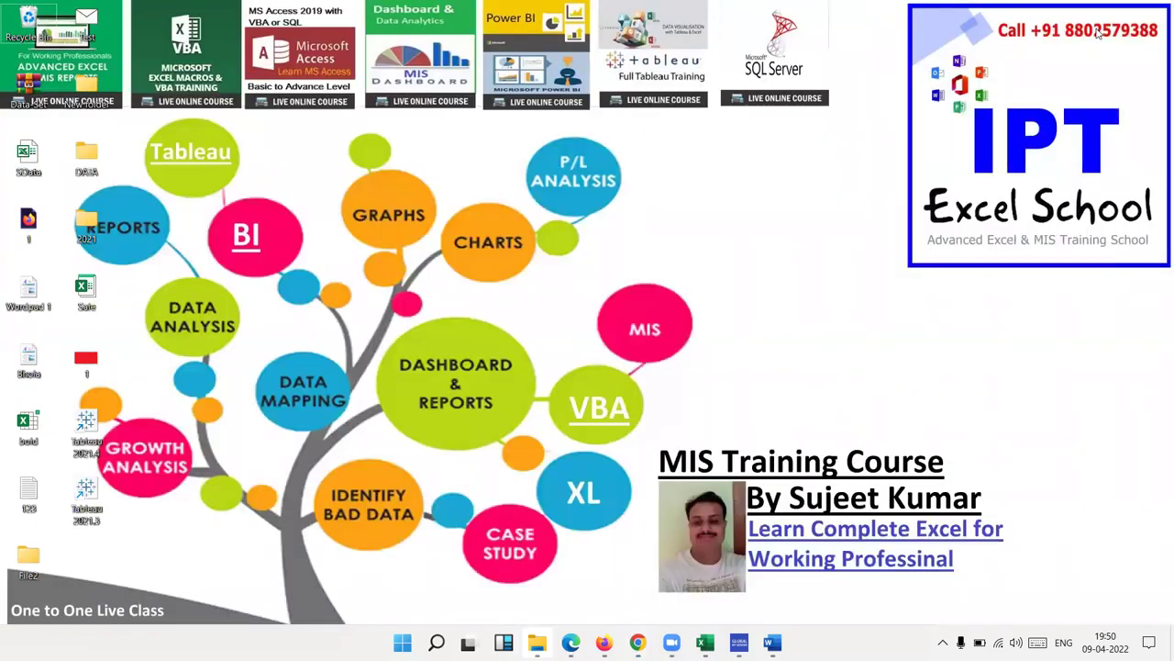